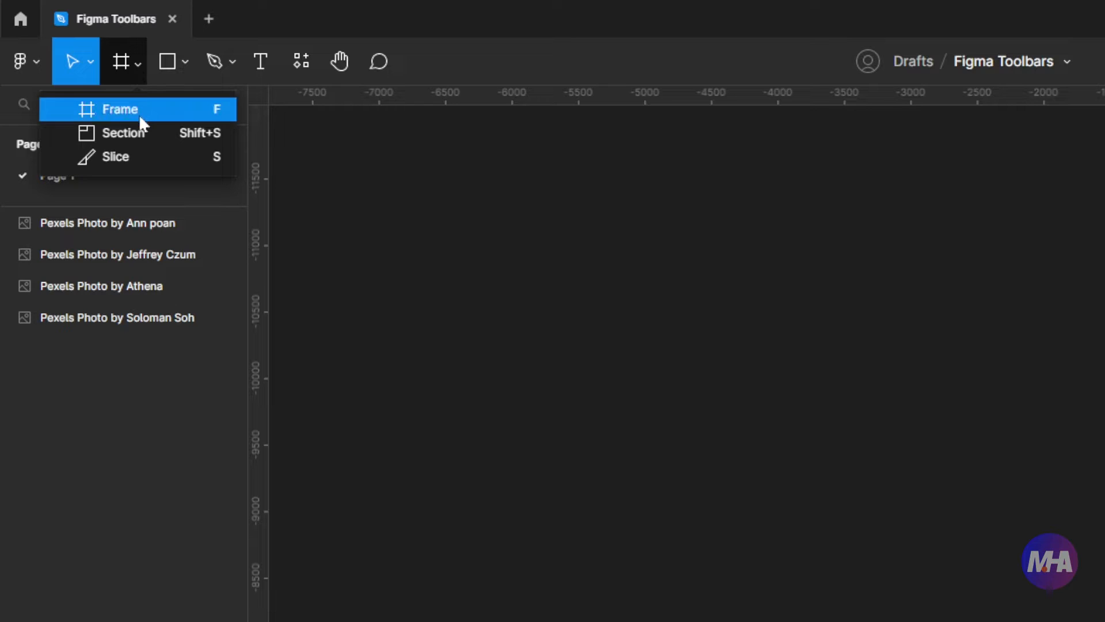
Draw a custom frame about 3520 px wide on the empty canvas and shift it slightly
click(174, 109)
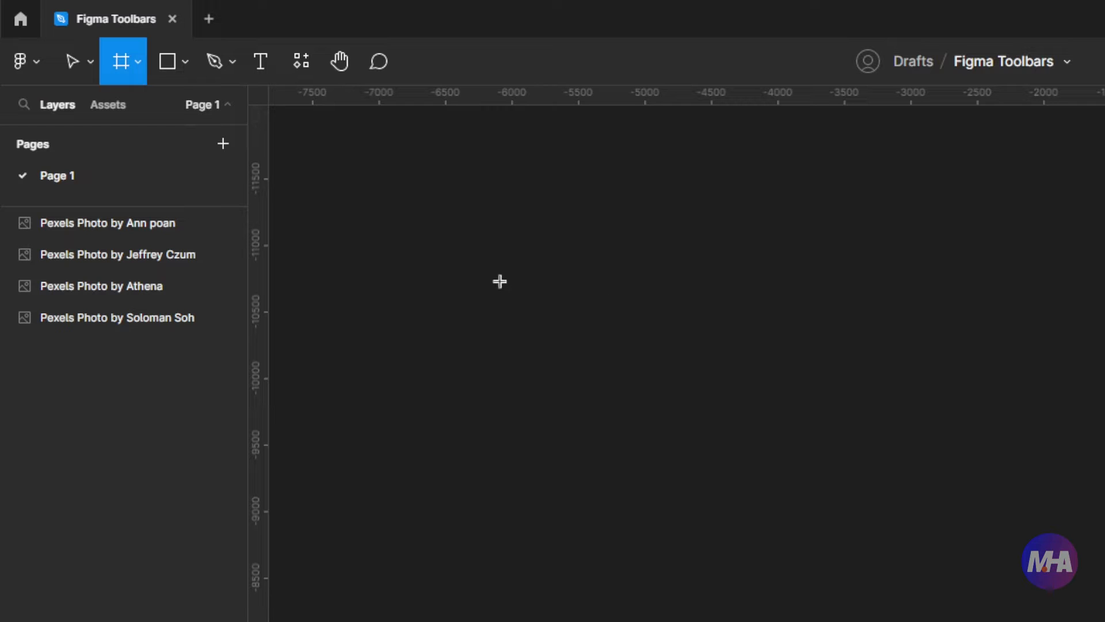
mouse_move(409, 222)
mouse_down()
mouse_move(513, 379)
mouse_move(799, 621)
mouse_move(932, 621)
mouse_move(878, 621)
mouse_up()
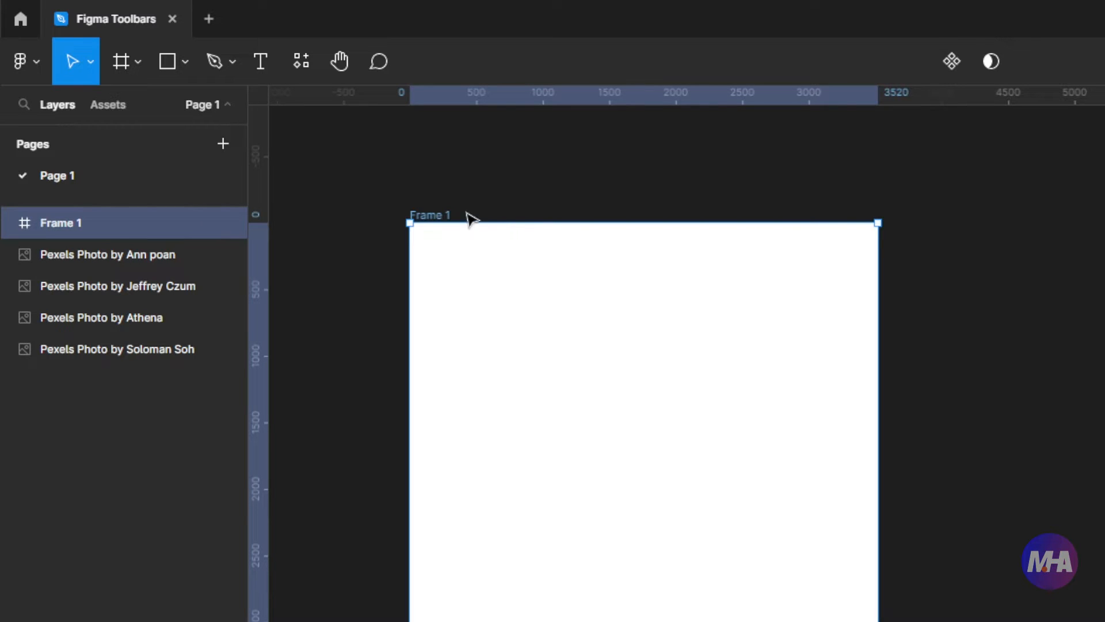
mouse_move(438, 211)
mouse_down()
mouse_move(524, 194)
mouse_move(419, 211)
mouse_up()
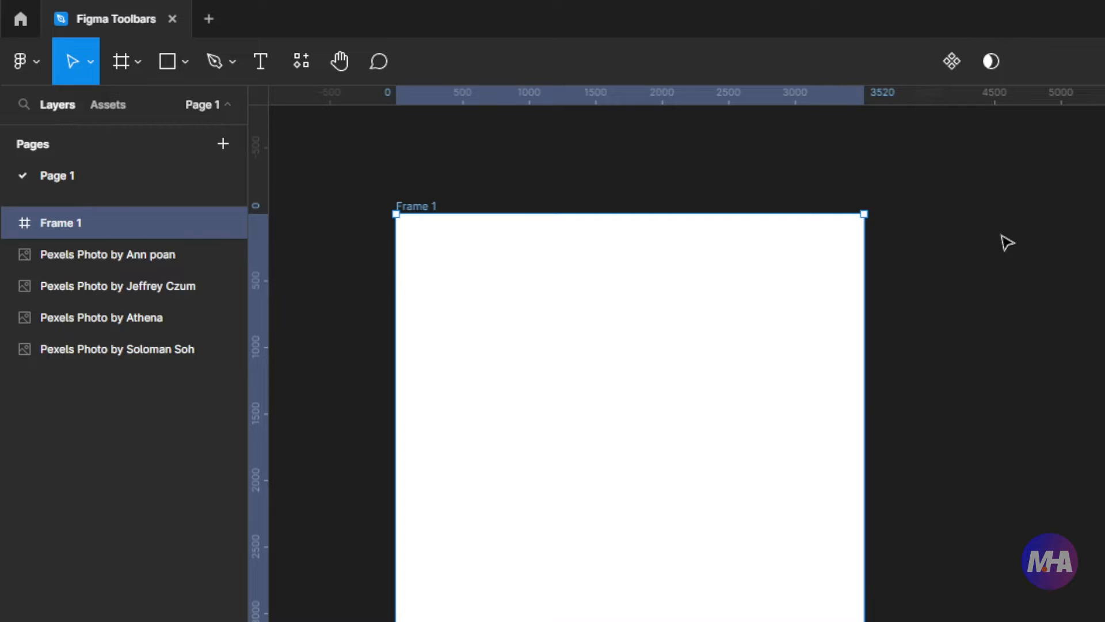
Delete the custom frame from the canvas
click(541, 189)
click(431, 211)
key(Delete)
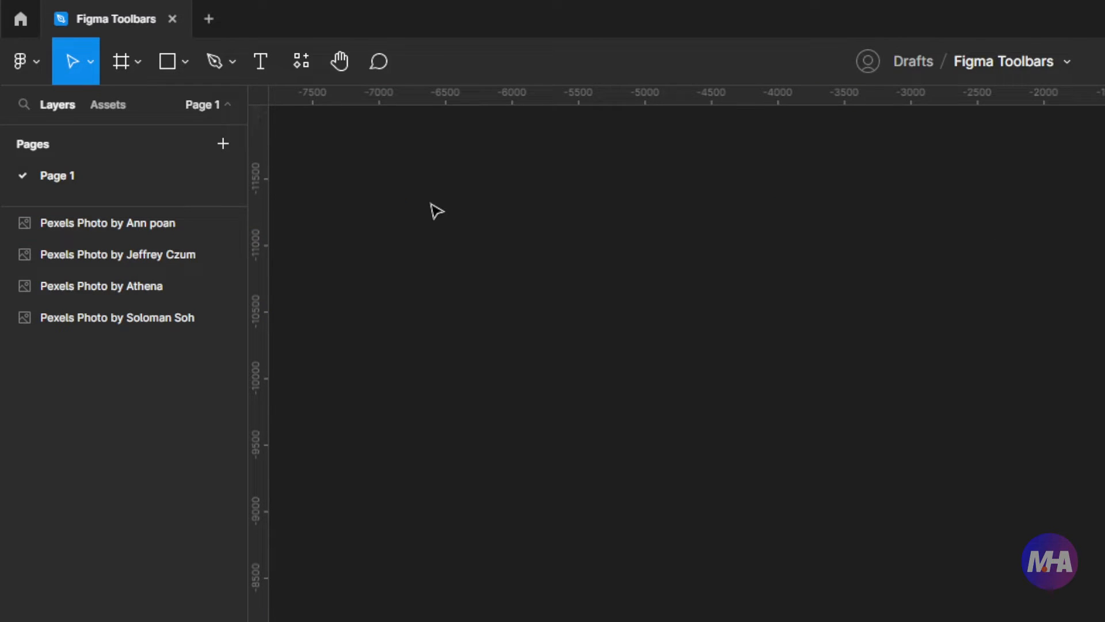
Examine the frame size presets for Phone, Tablet, Desktop and Presentation
key(f)
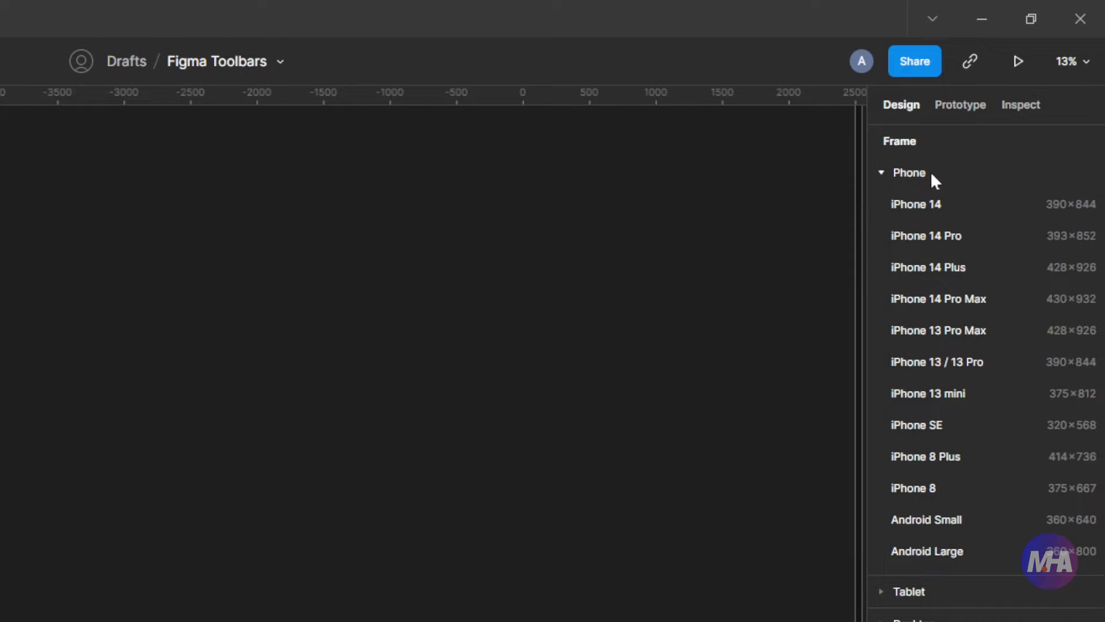
click(883, 168)
click(886, 171)
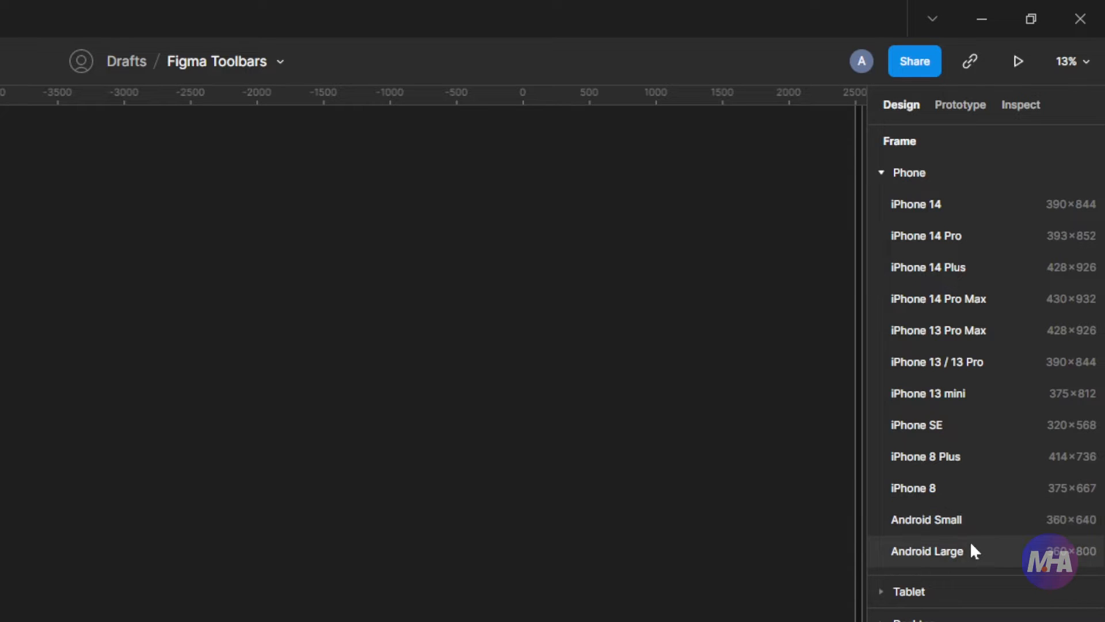
click(880, 173)
click(879, 205)
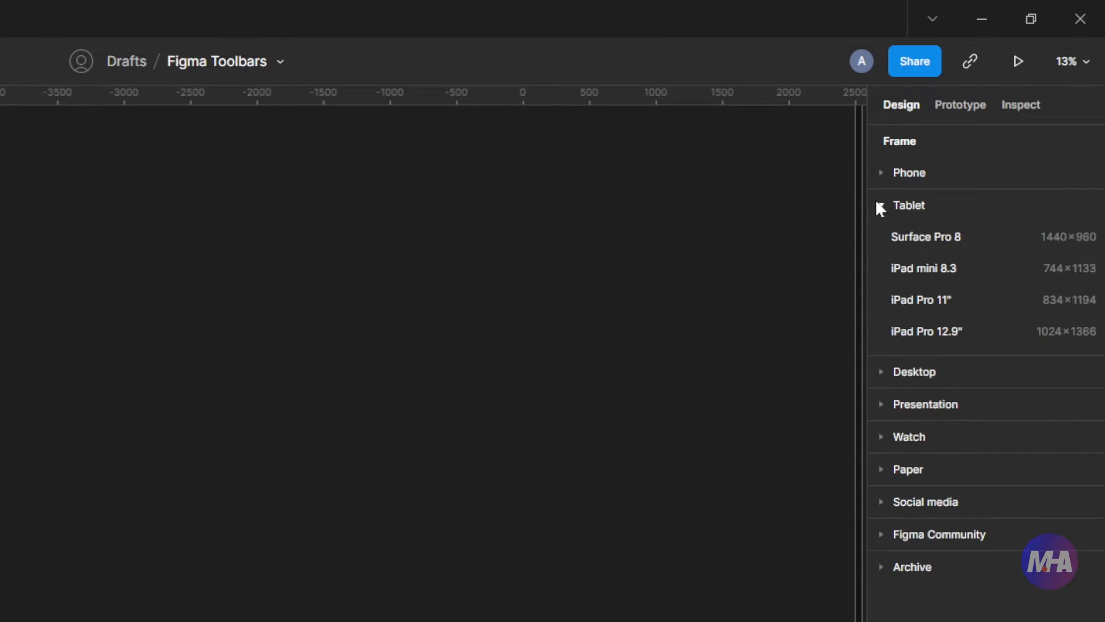
click(886, 370)
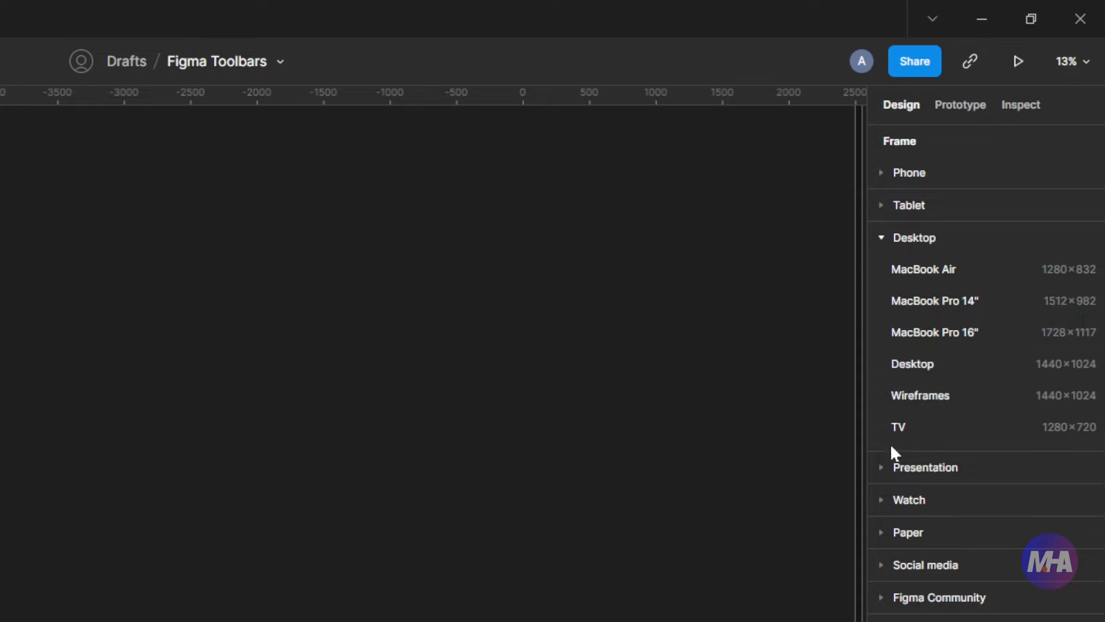
click(890, 469)
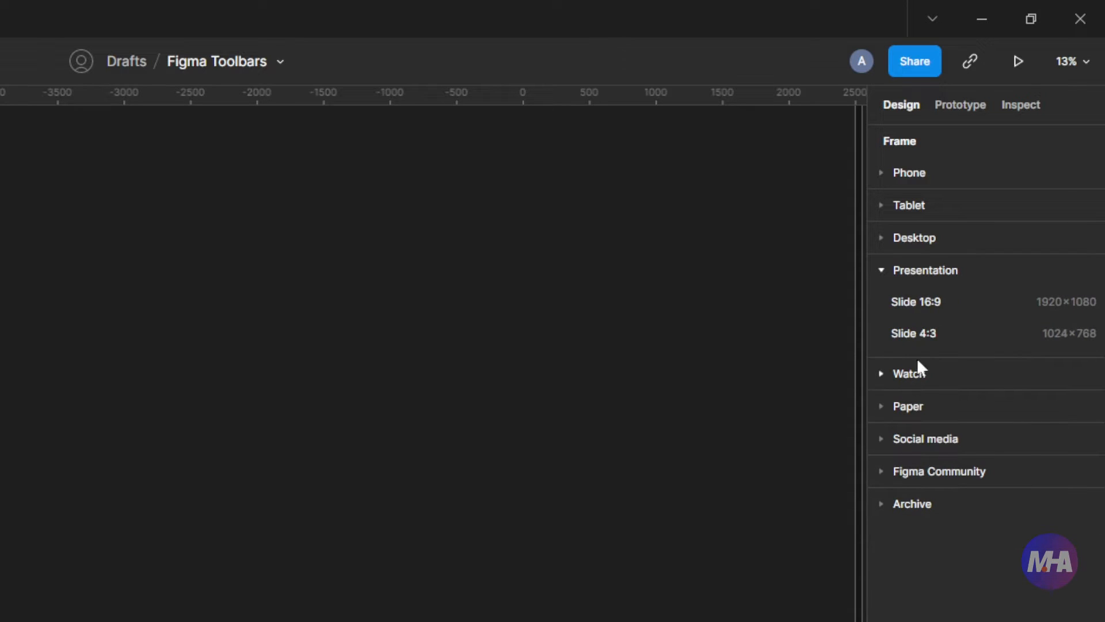
Create a frame from the iPhone 14 preset and move it to about X -3061, Y -9209
click(880, 176)
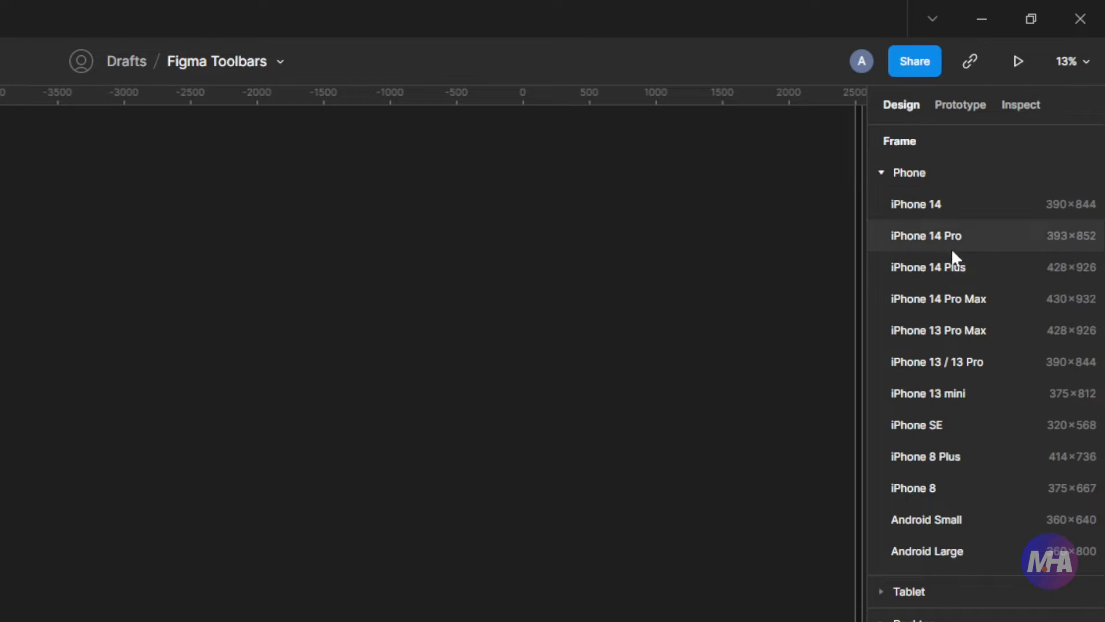
click(941, 206)
scroll(171, 523, up, 2)
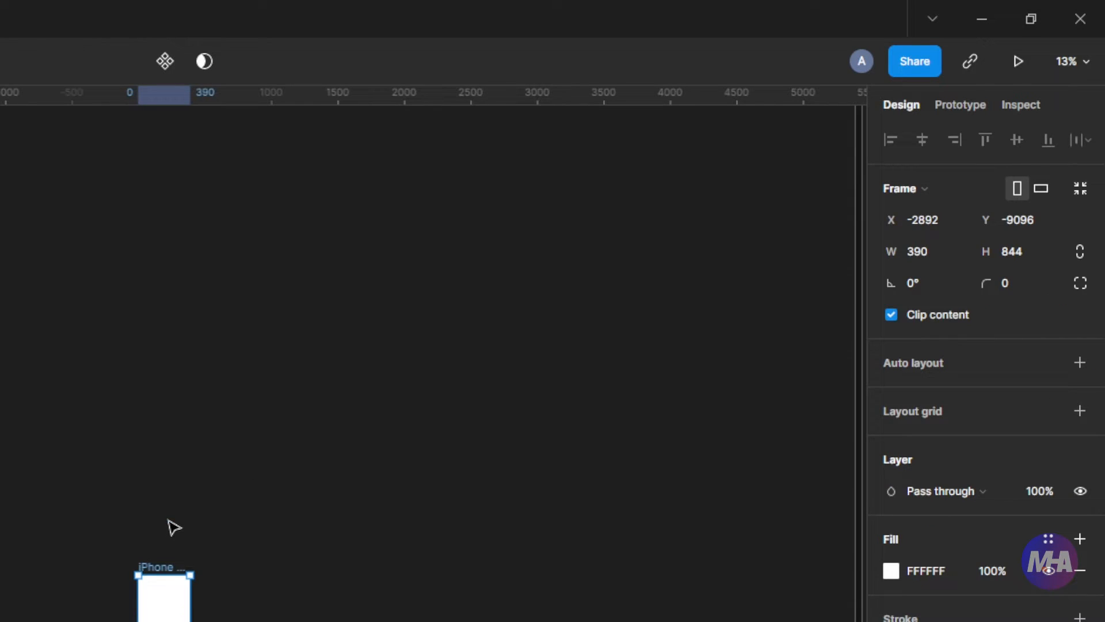
scroll(170, 509, down, 3)
scroll(171, 505, up, 2)
scroll(171, 502, up, 6)
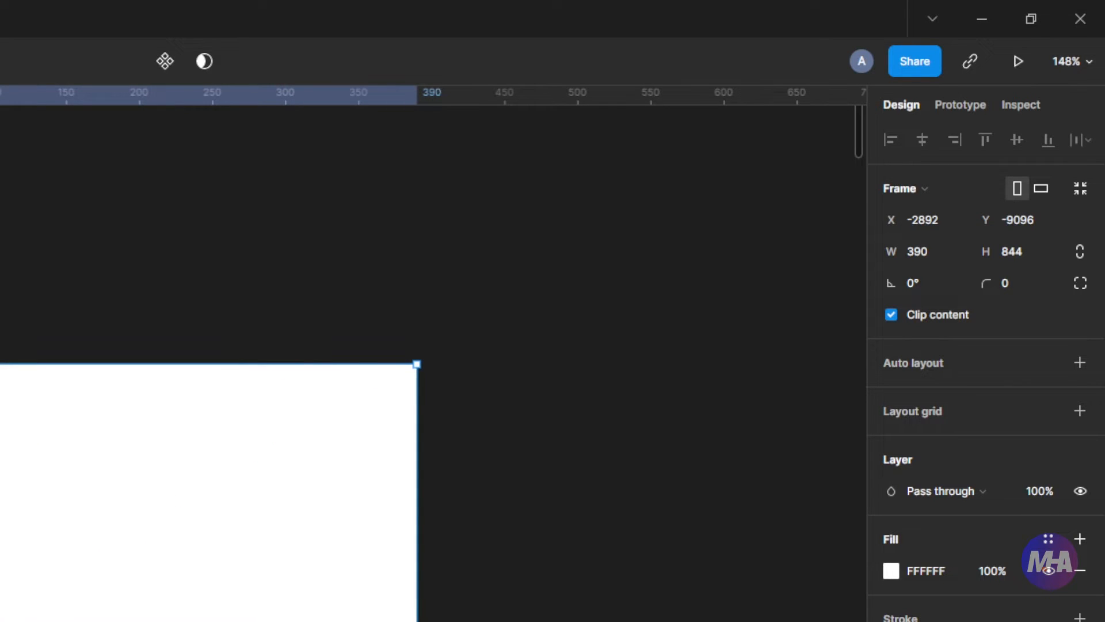
drag(253, 506, 6, 341)
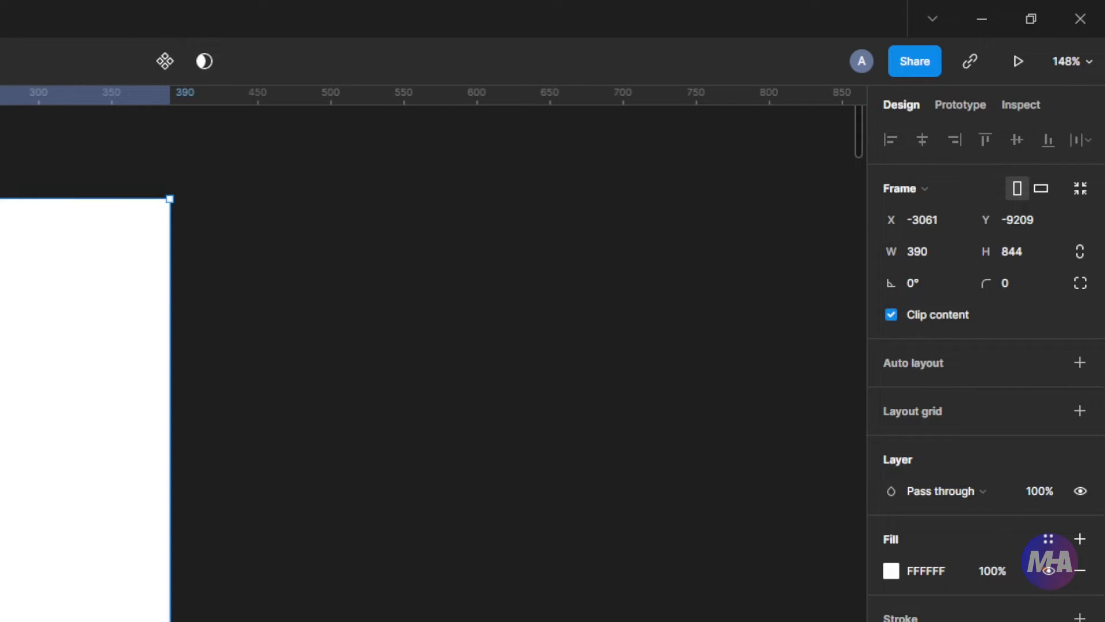
Add an Android Large preset frame beside the iPhone 14 frame and align their tops, at about X -2514, Y -9209
scroll(432, 356, right, 3)
scroll(432, 357, down, 4)
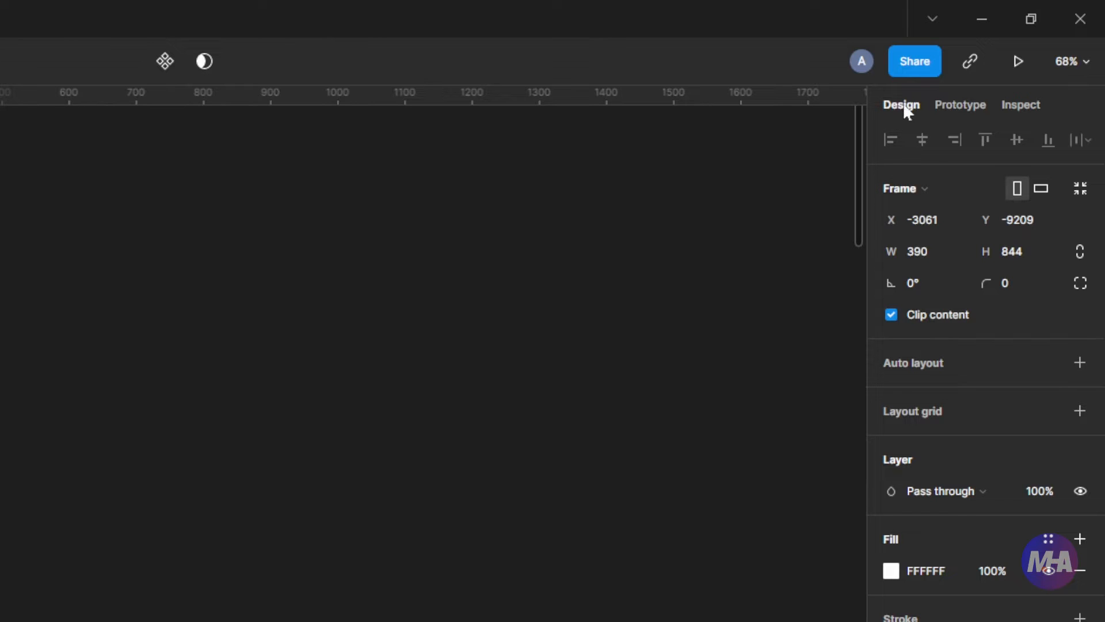
key(f)
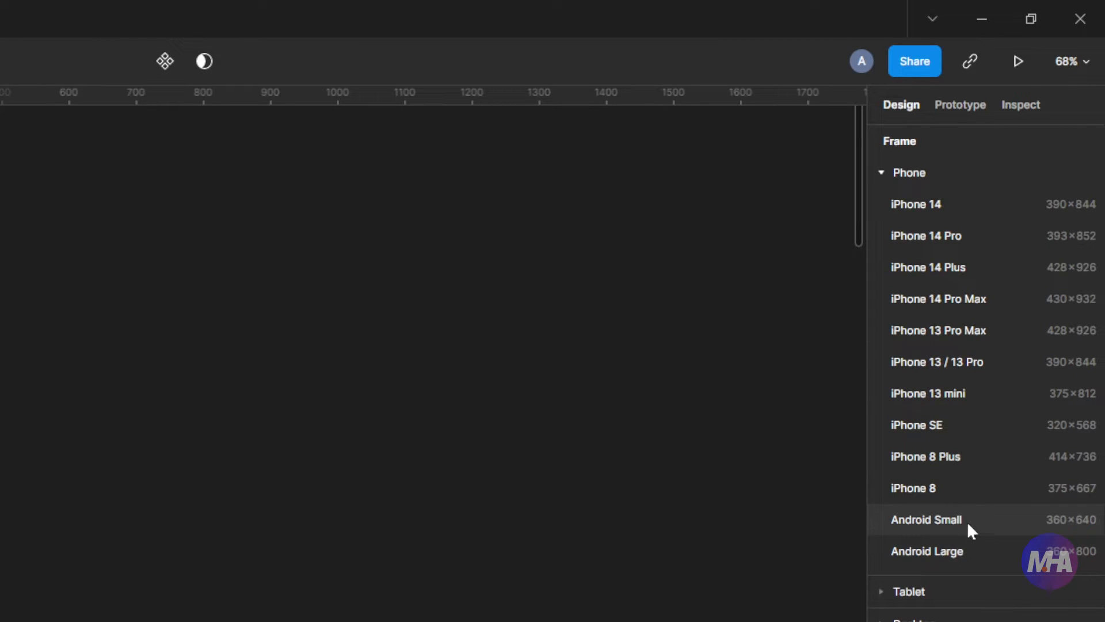
click(969, 555)
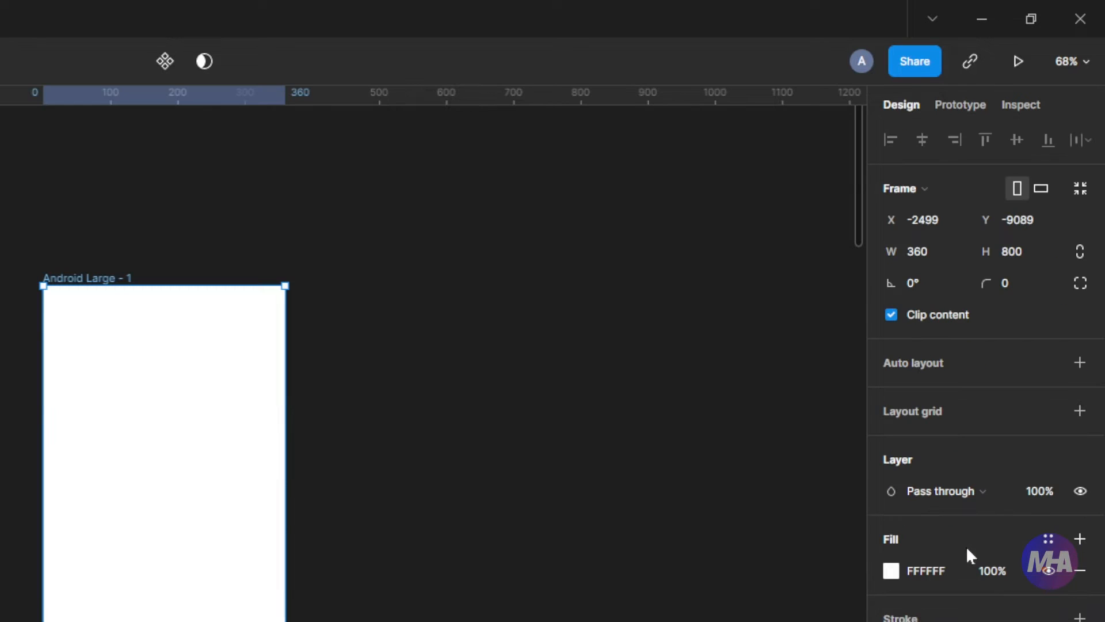
drag(107, 286, 104, 198)
key(ctrl+z)
click(259, 192)
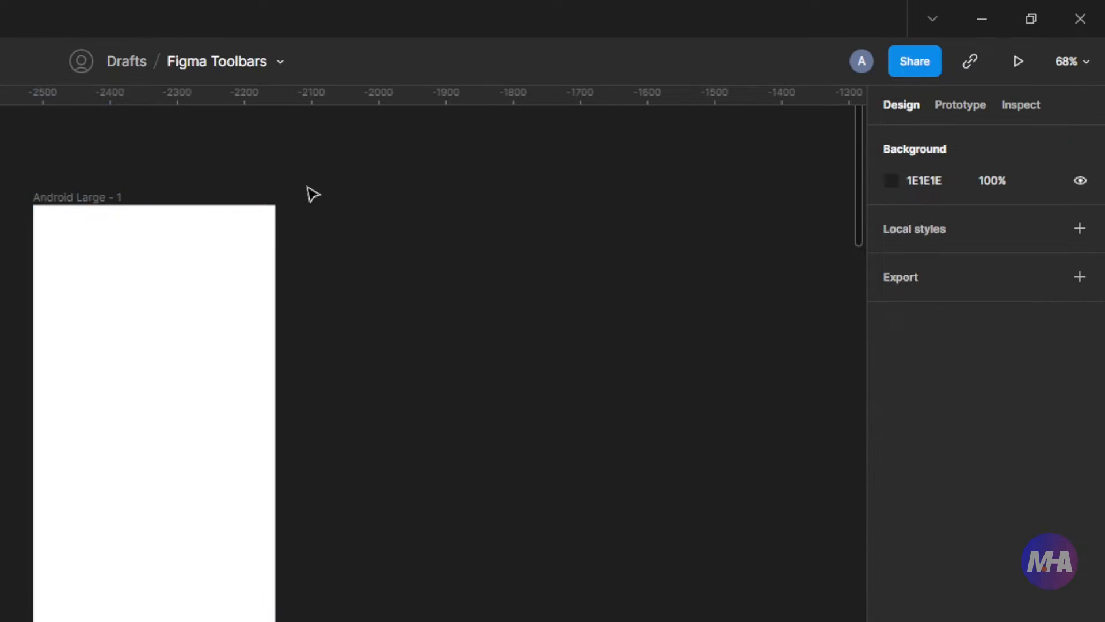
Duplicate the Android Large frame to its right at the same height, at about X -1823, Y -9209
scroll(144, 199, right, 4)
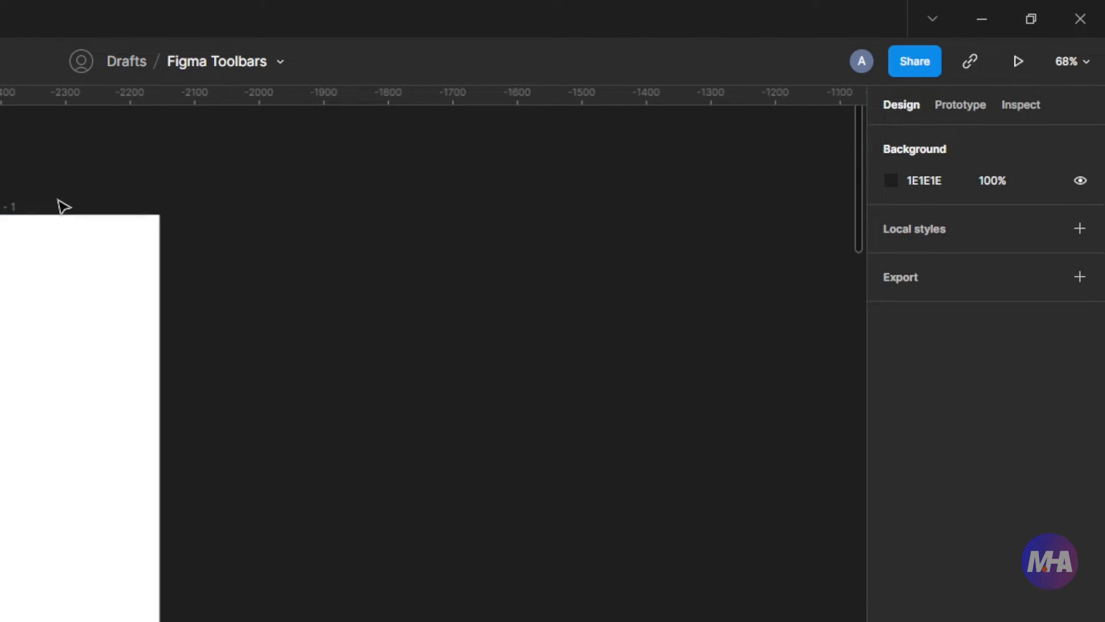
scroll(62, 201, down, 3)
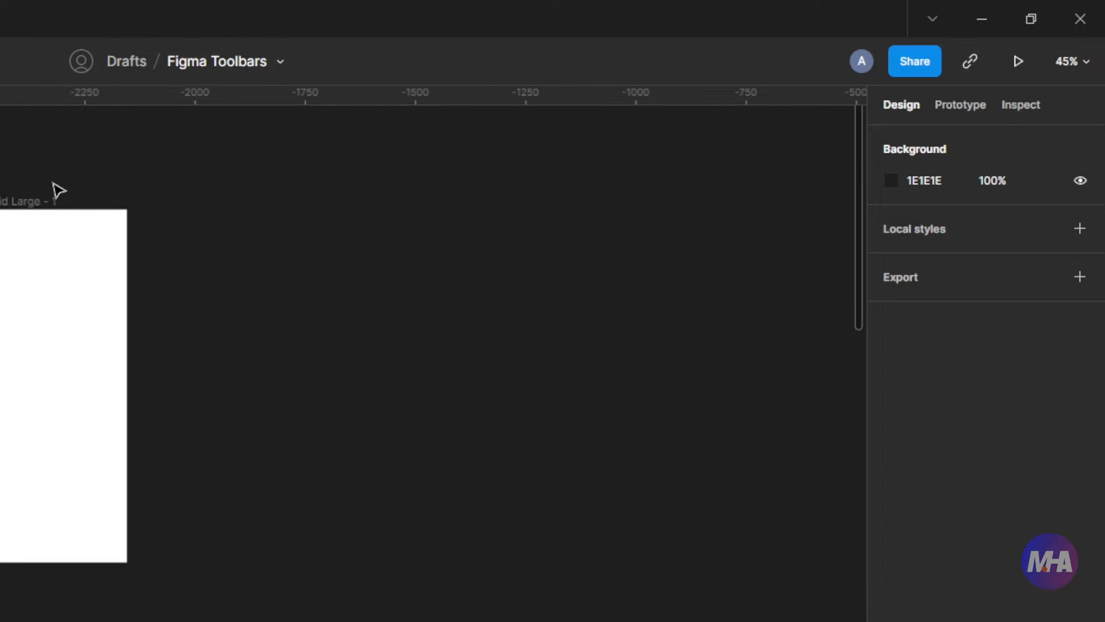
click(34, 201)
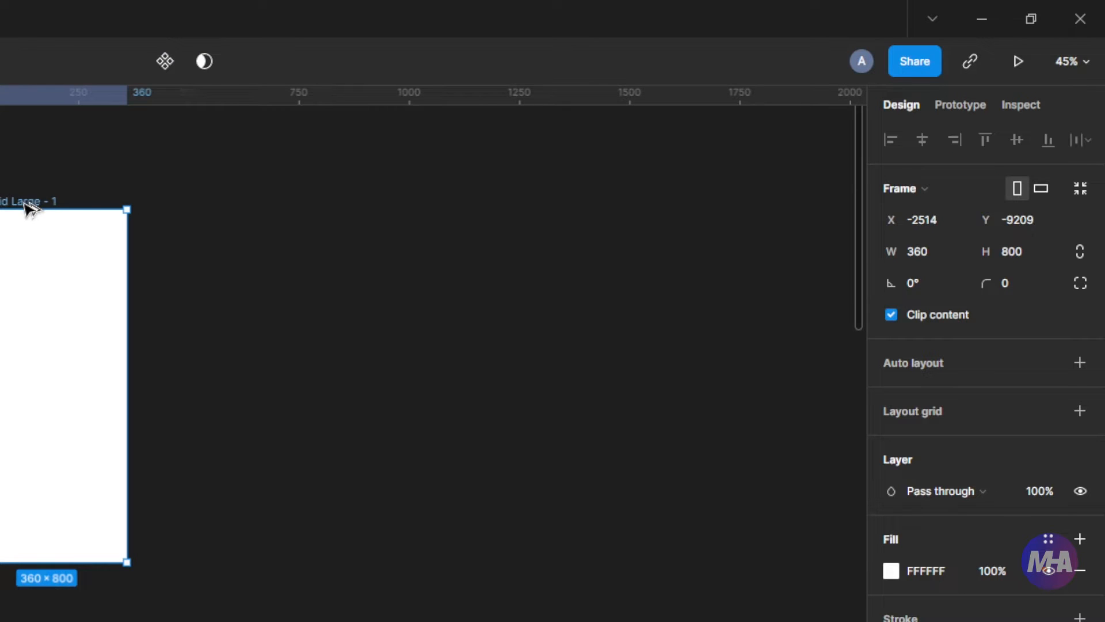
drag(29, 208, 333, 213)
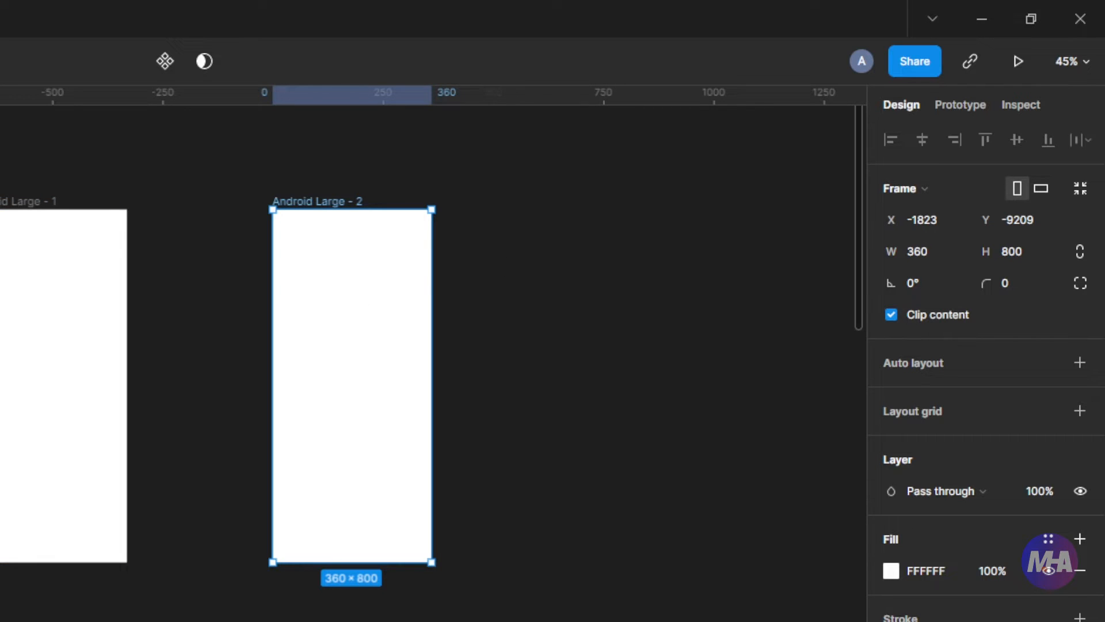
key(Escape)
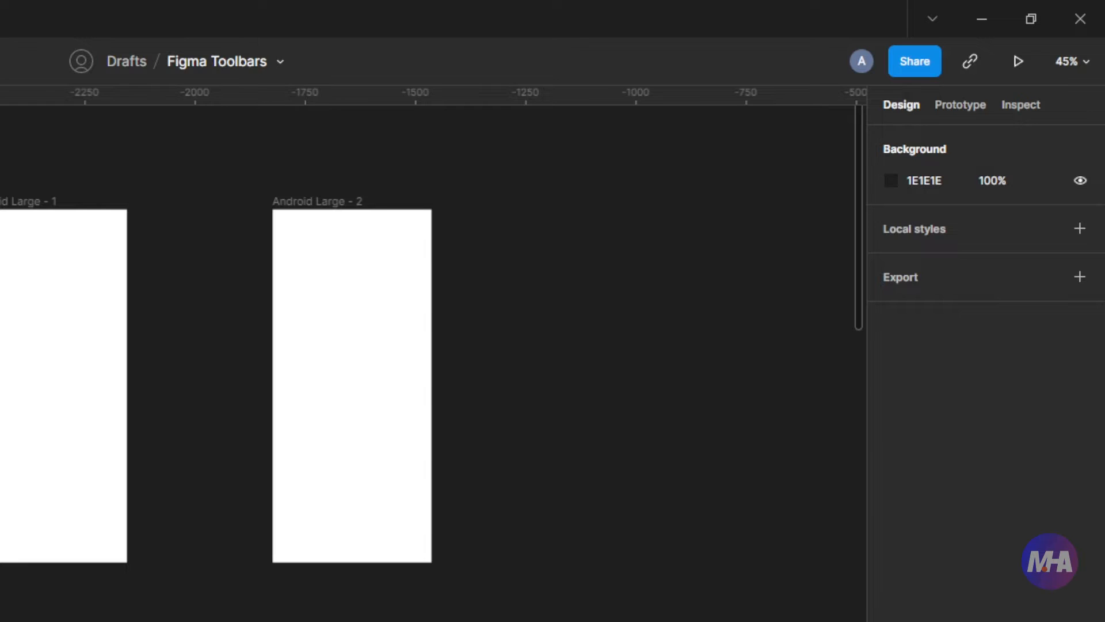
Select all three phone frames and distribute their horizontal spacing evenly
shift+click(69, 208)
shift+click(309, 212)
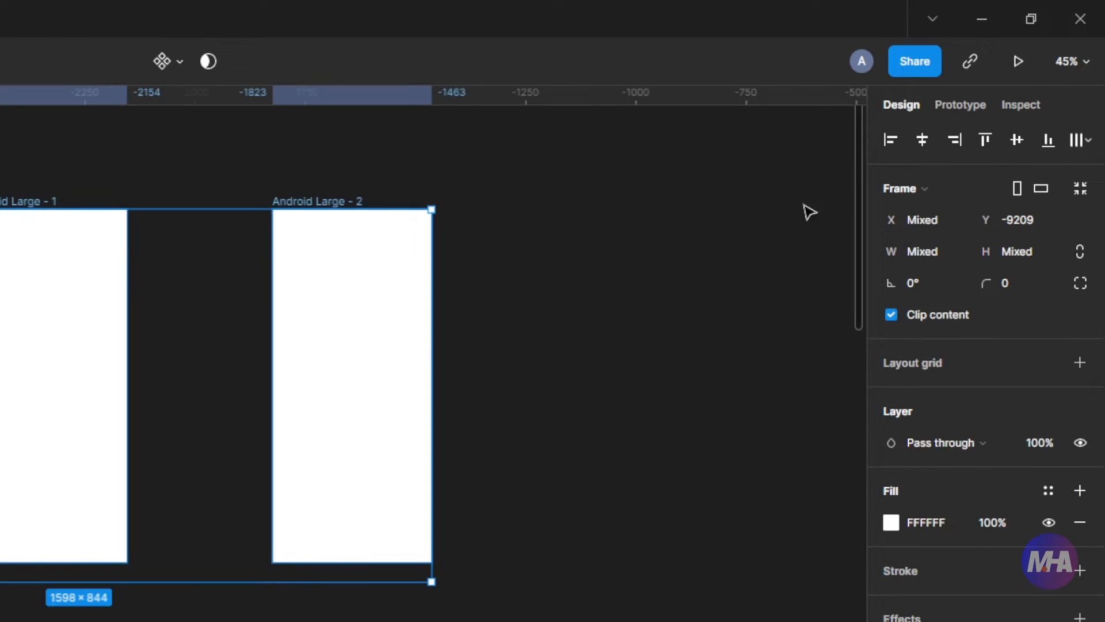
click(1084, 151)
click(916, 225)
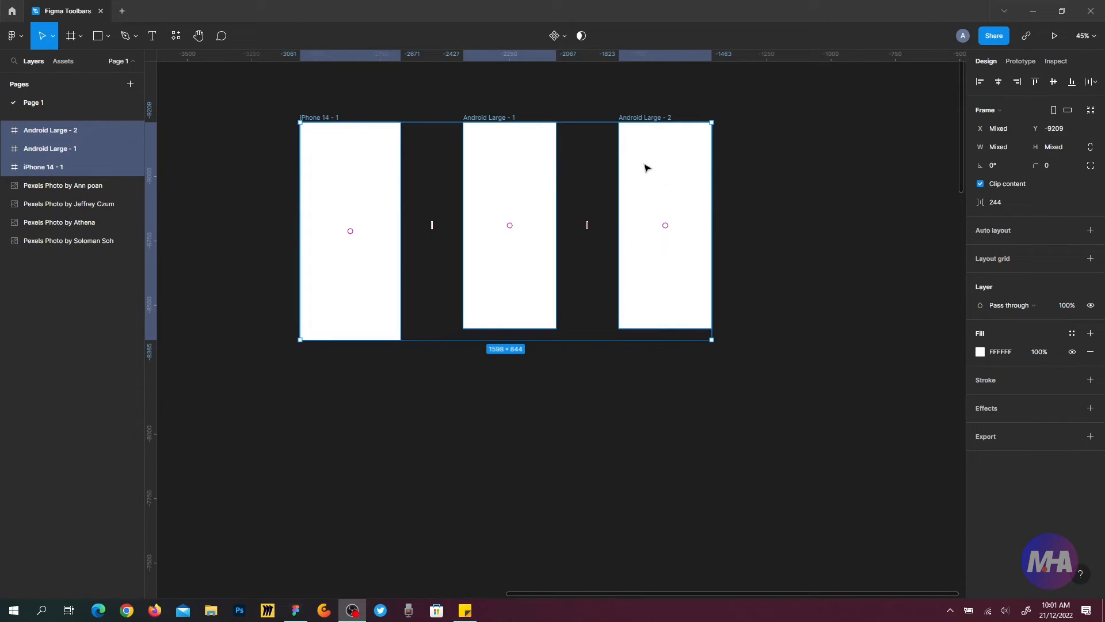
key(Escape)
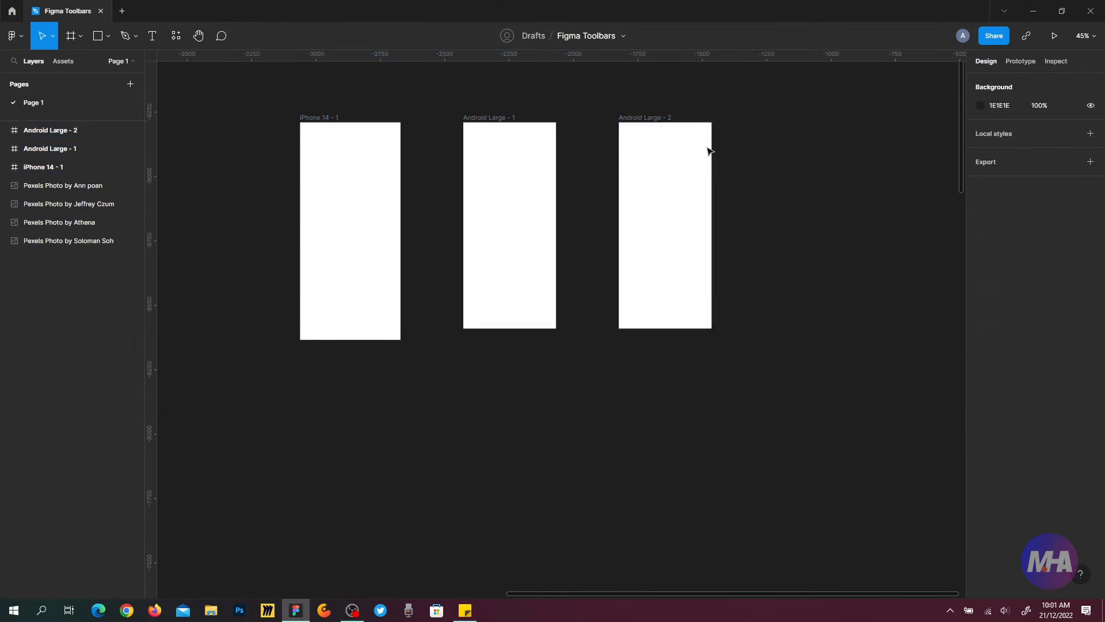
Move the Android Large - 2 frame right to about X -1468 and redistribute the horizontal spacing of all three frames
drag(709, 151, 801, 150)
click(381, 127)
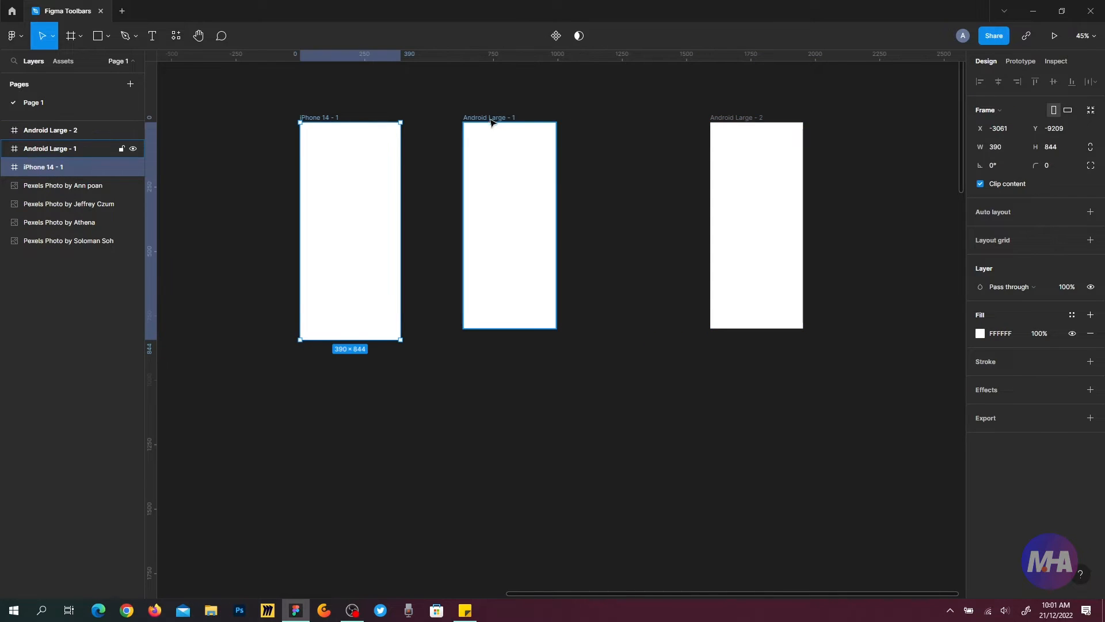
shift+click(491, 121)
shift+click(754, 121)
click(1091, 81)
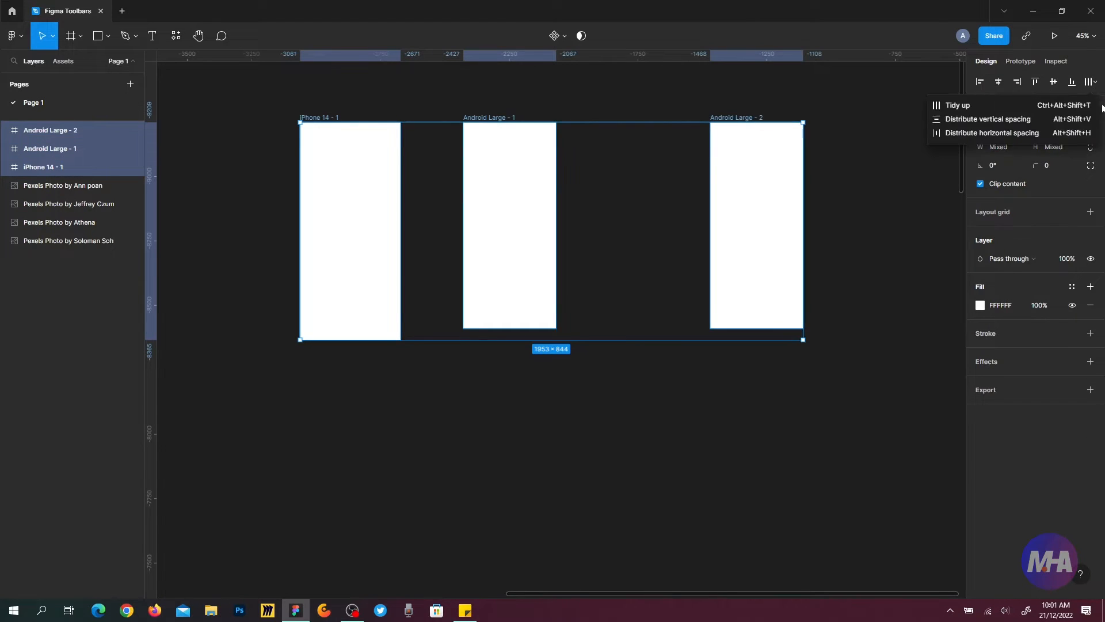
click(1060, 133)
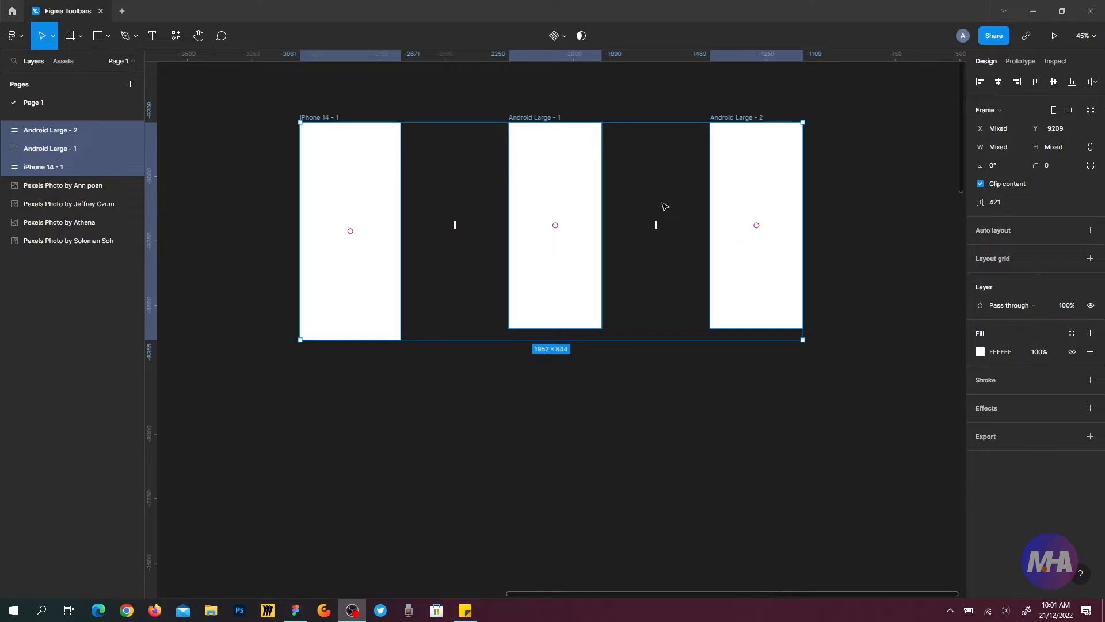
Delete both Android Large frames, keeping only the iPhone 14 frame
click(557, 96)
drag(537, 91, 753, 244)
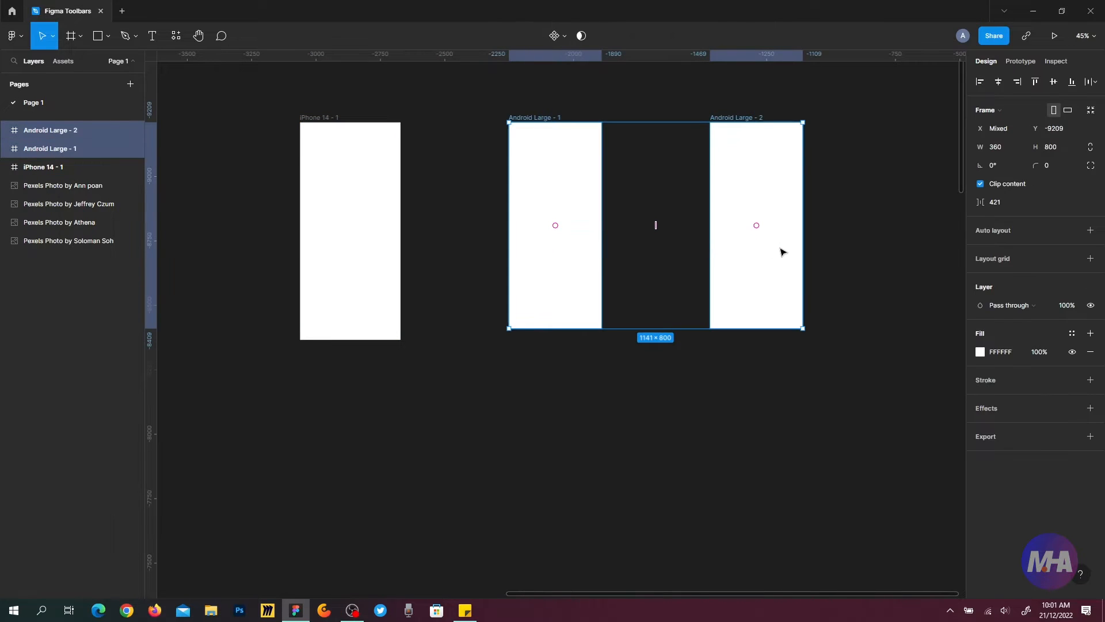
key(Delete)
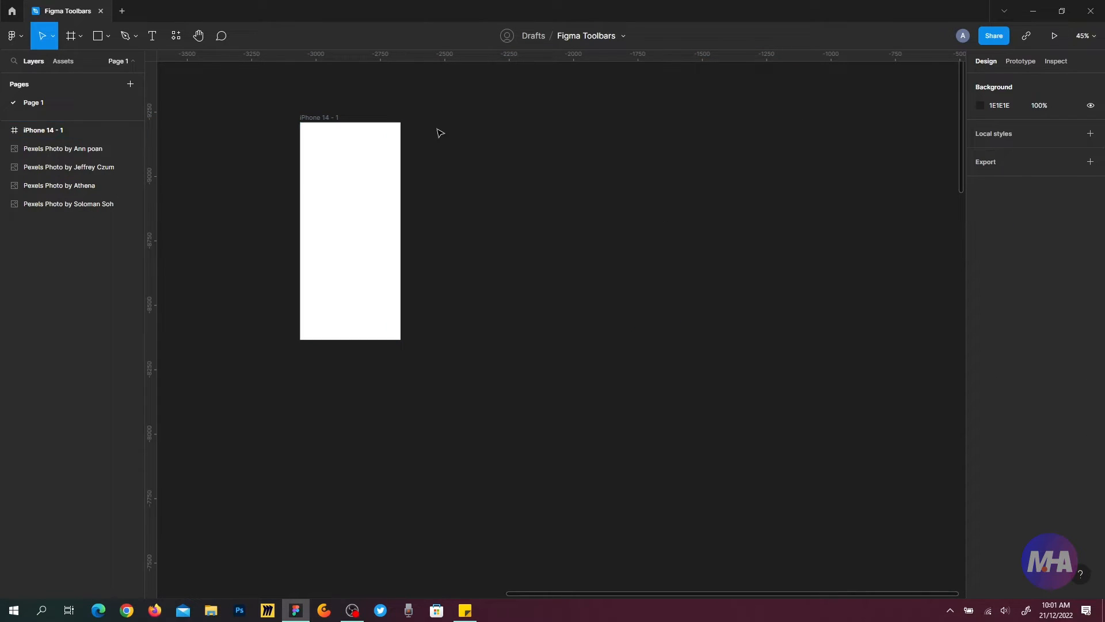
Draw a square of about 205 × 205 px with the Rectangle tool to the right of the iPhone 14 frame and select it
scroll(439, 132, up, 5)
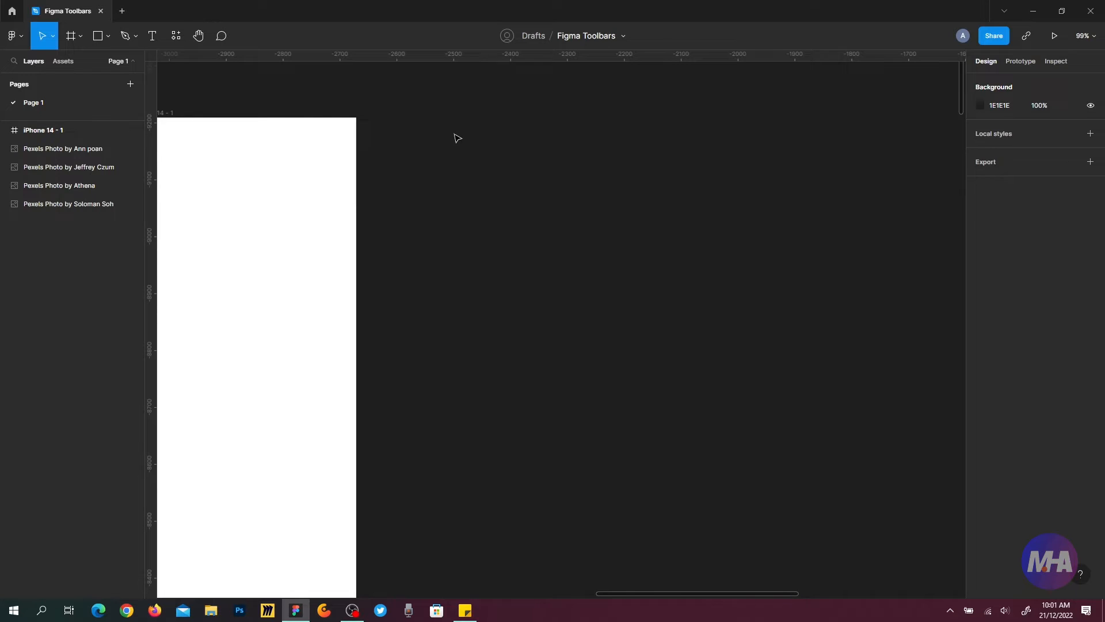
click(106, 36)
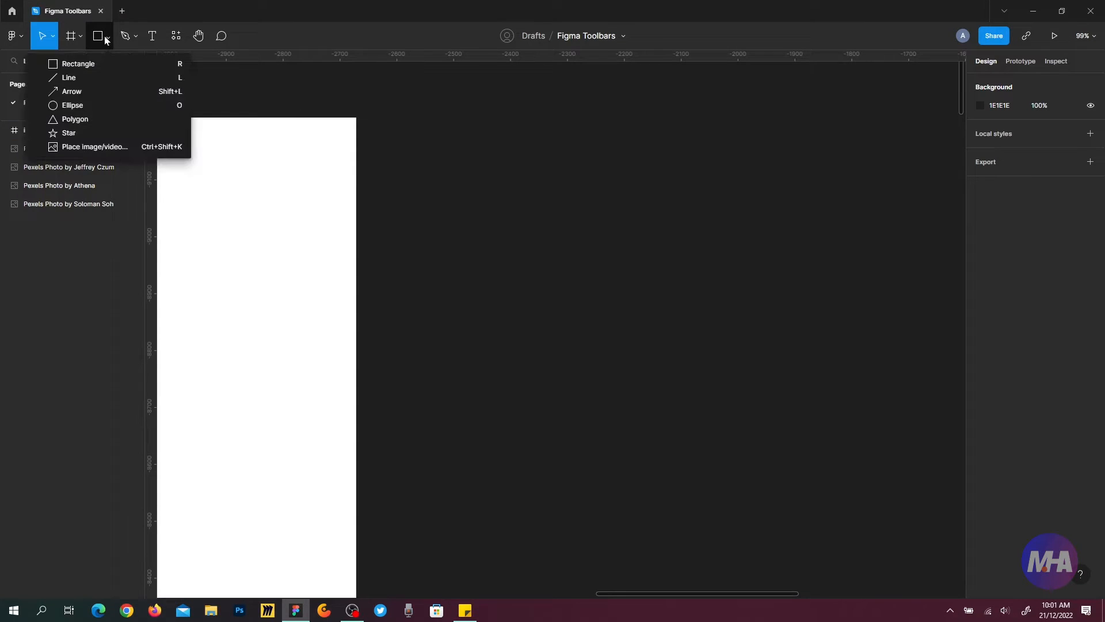
click(84, 65)
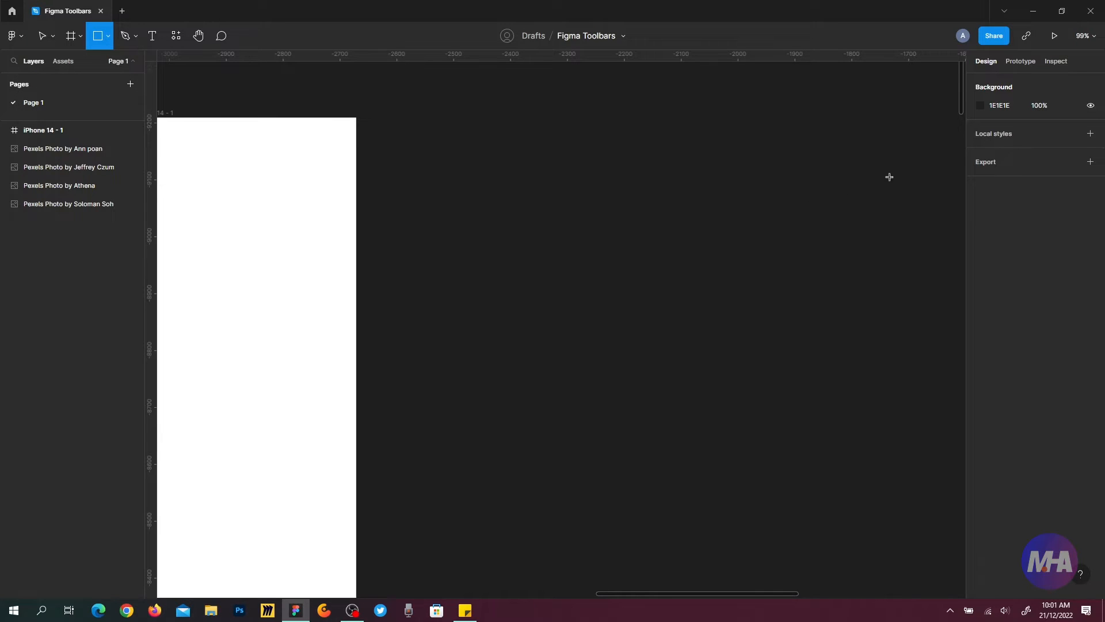
drag(450, 165, 565, 282)
click(576, 161)
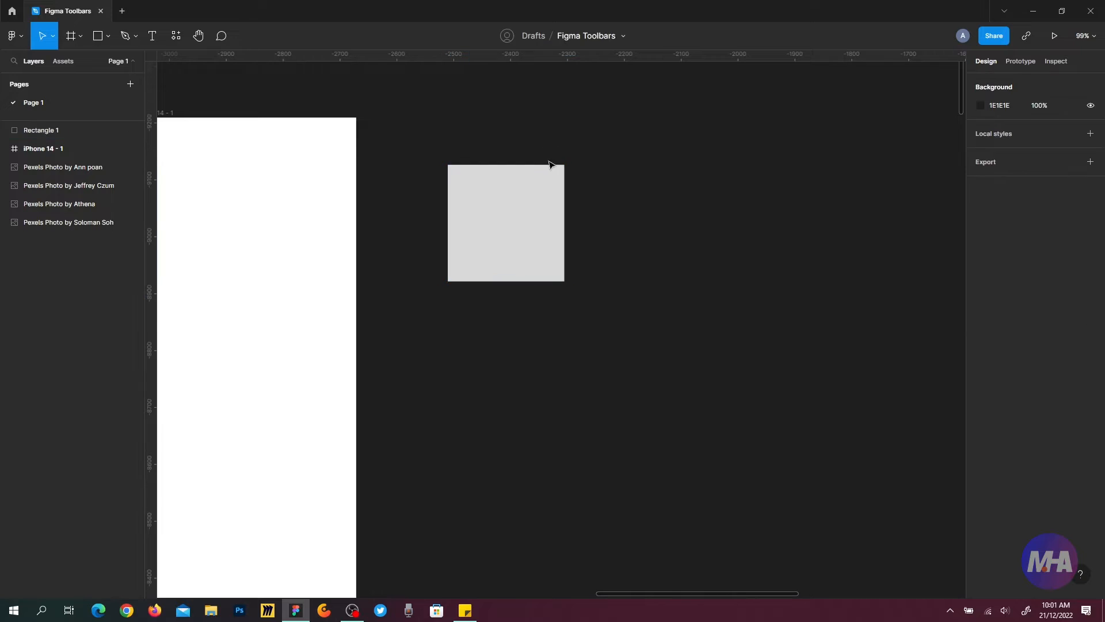
click(535, 217)
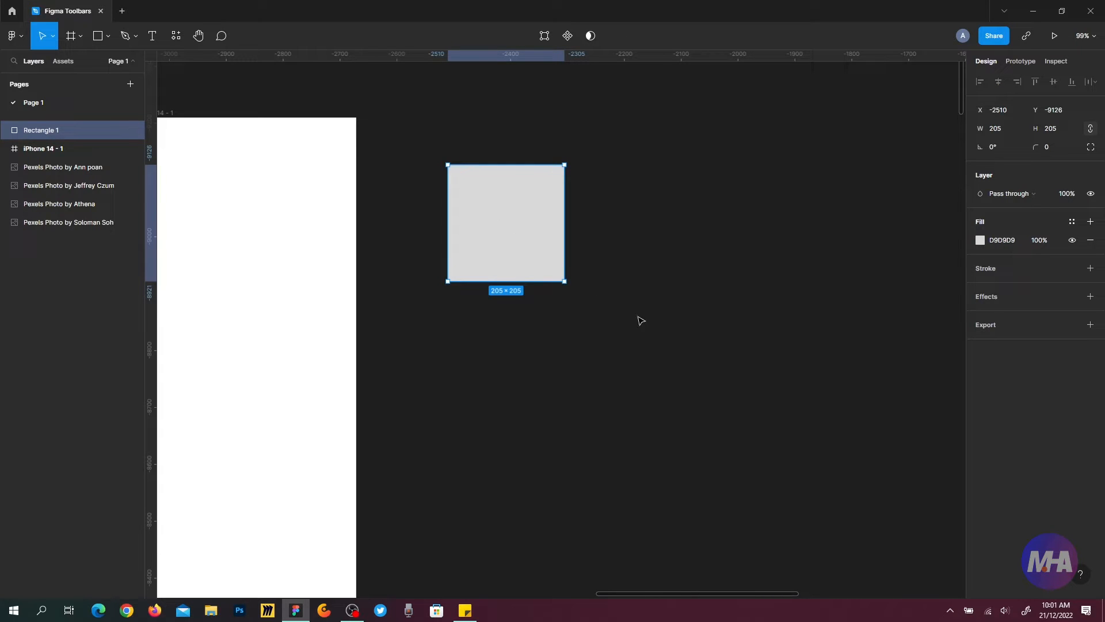
Duplicate the square with an 85 px gap to its right and fill both squares with red EE2F2F
drag(514, 247, 679, 249)
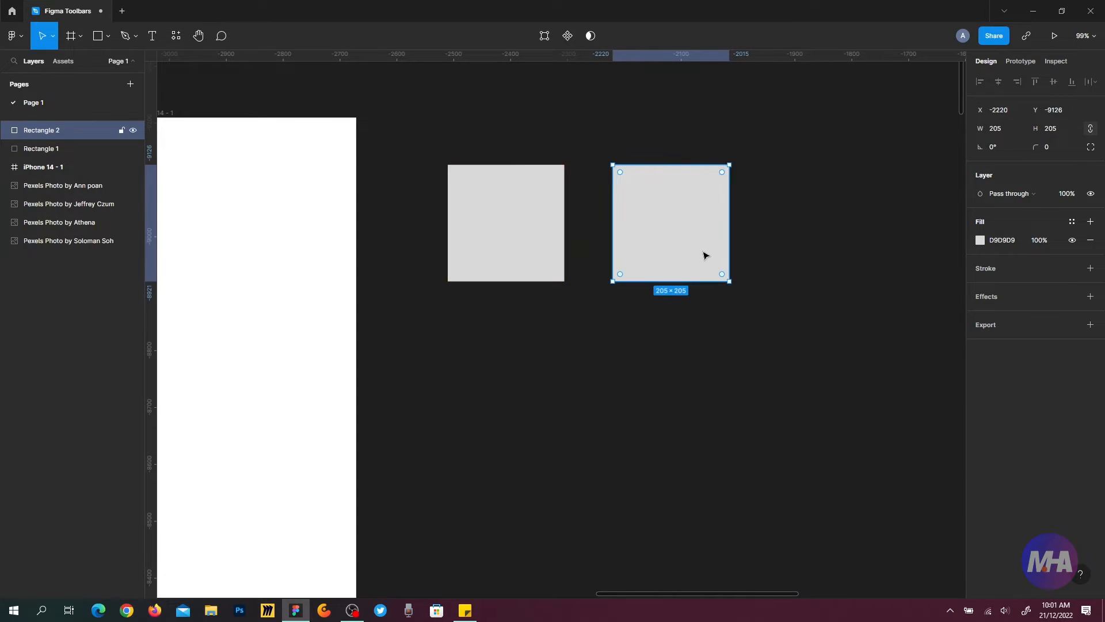
drag(508, 148, 739, 262)
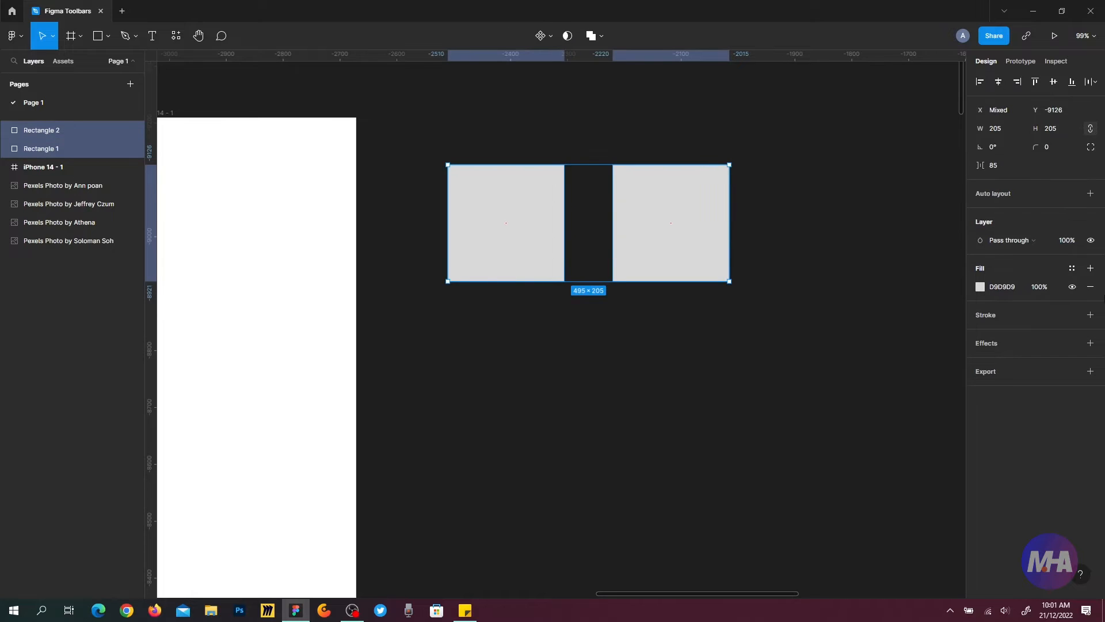
click(980, 286)
drag(905, 392, 939, 314)
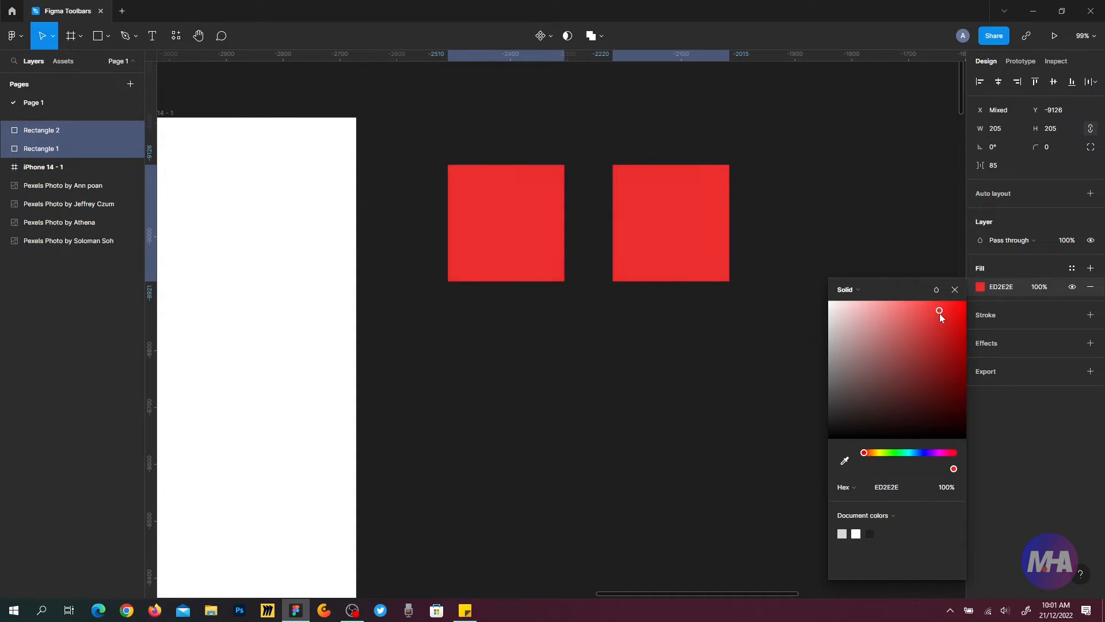
click(884, 219)
Move the right square closer to leave a 47 px gap, and group the two red squares
drag(660, 223, 640, 223)
click(846, 240)
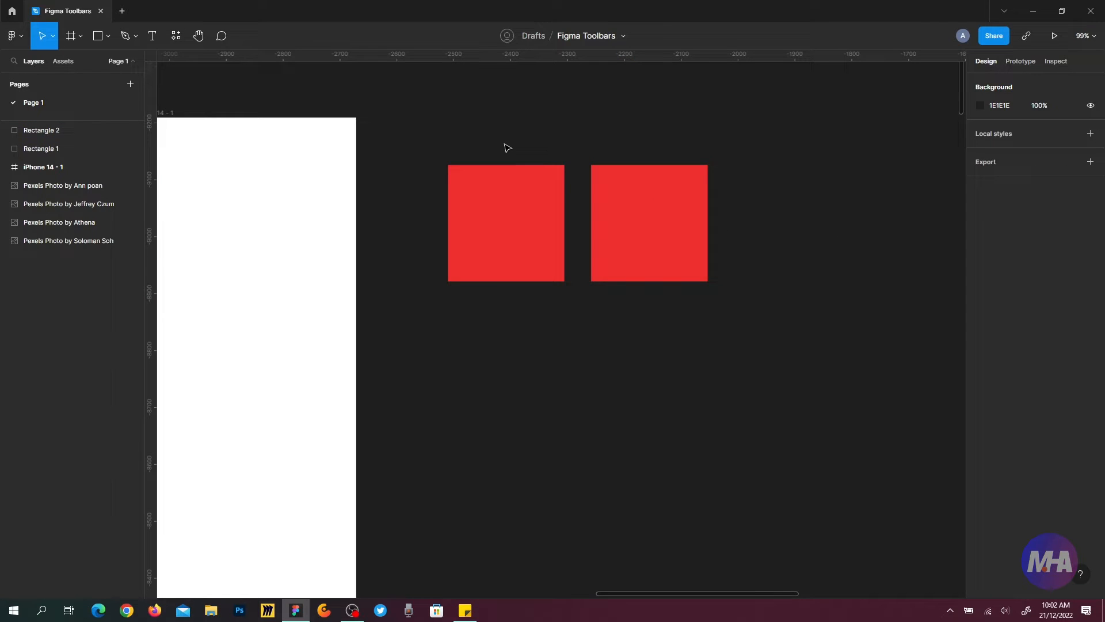
drag(436, 135, 740, 309)
key(ctrl+g)
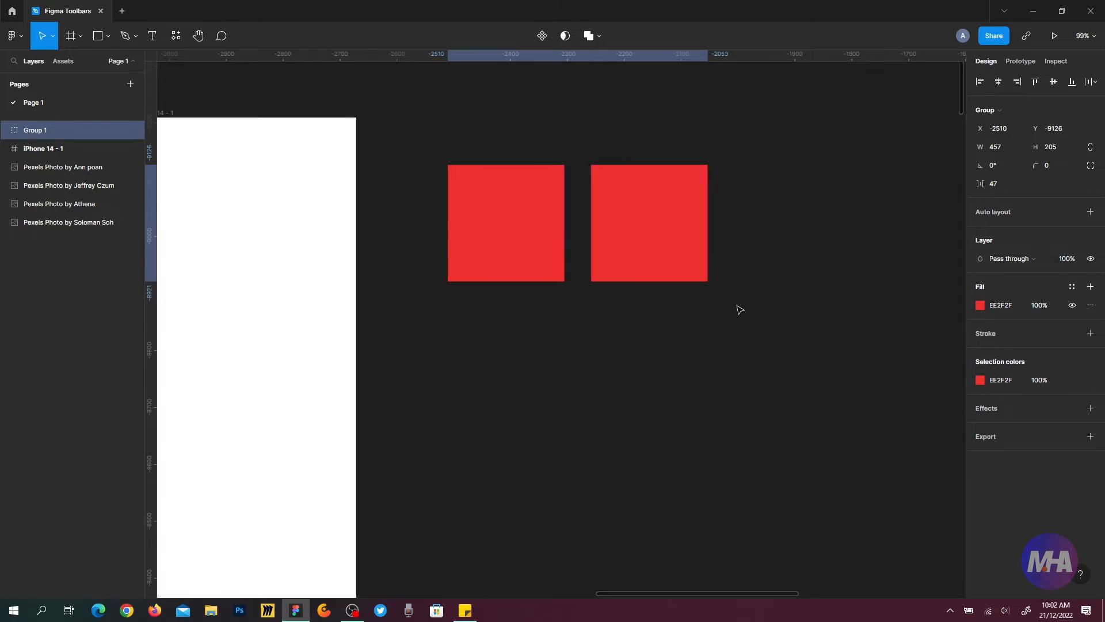
Move the group of two squares around the canvas, ending at about X -2489, Y -9082
drag(630, 205, 640, 210)
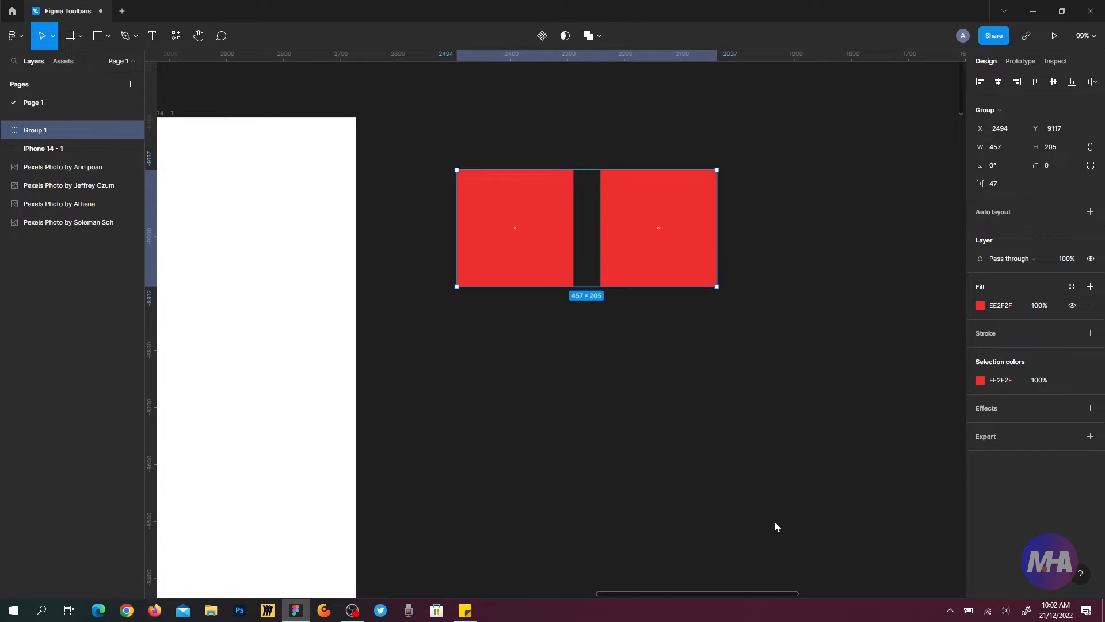
click(806, 586)
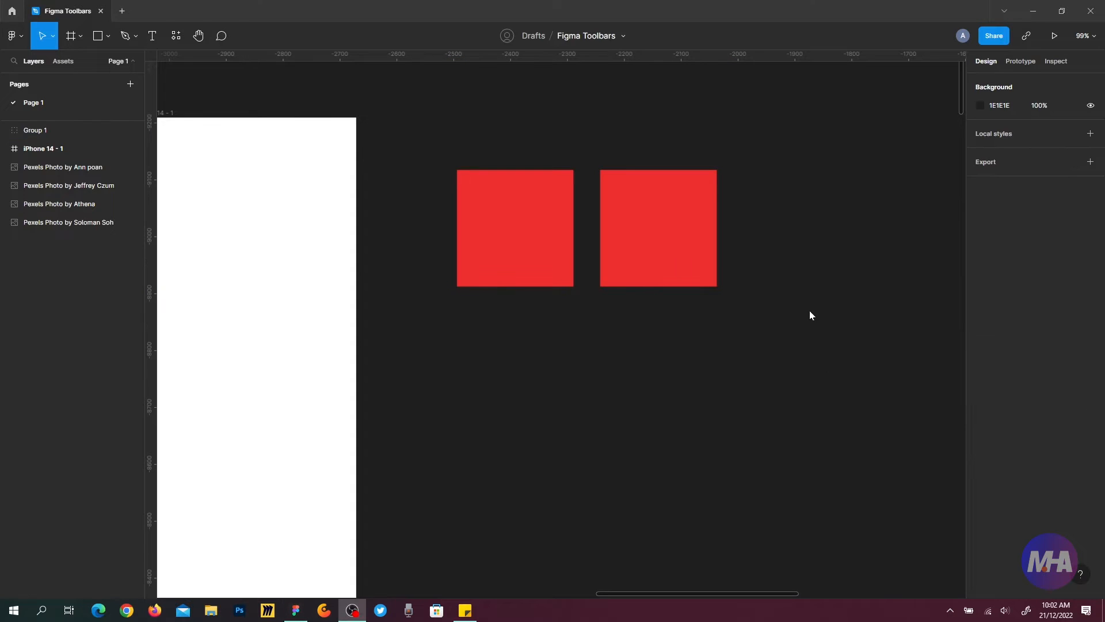
drag(640, 254, 652, 286)
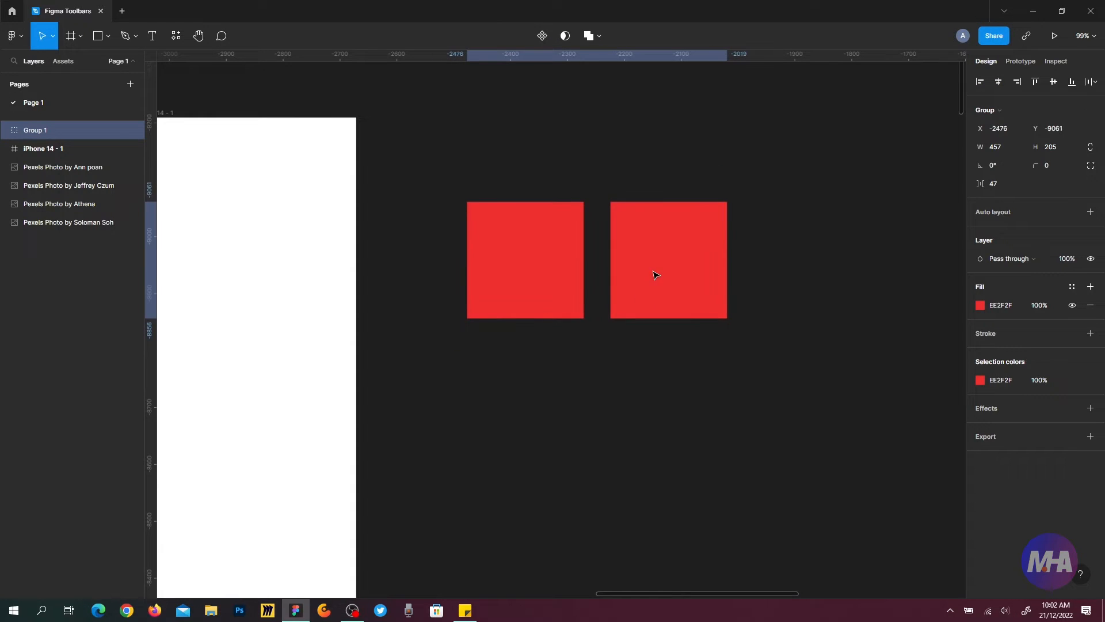
mouse_move(641, 247)
mouse_down()
mouse_move(637, 230)
mouse_move(627, 240)
mouse_up()
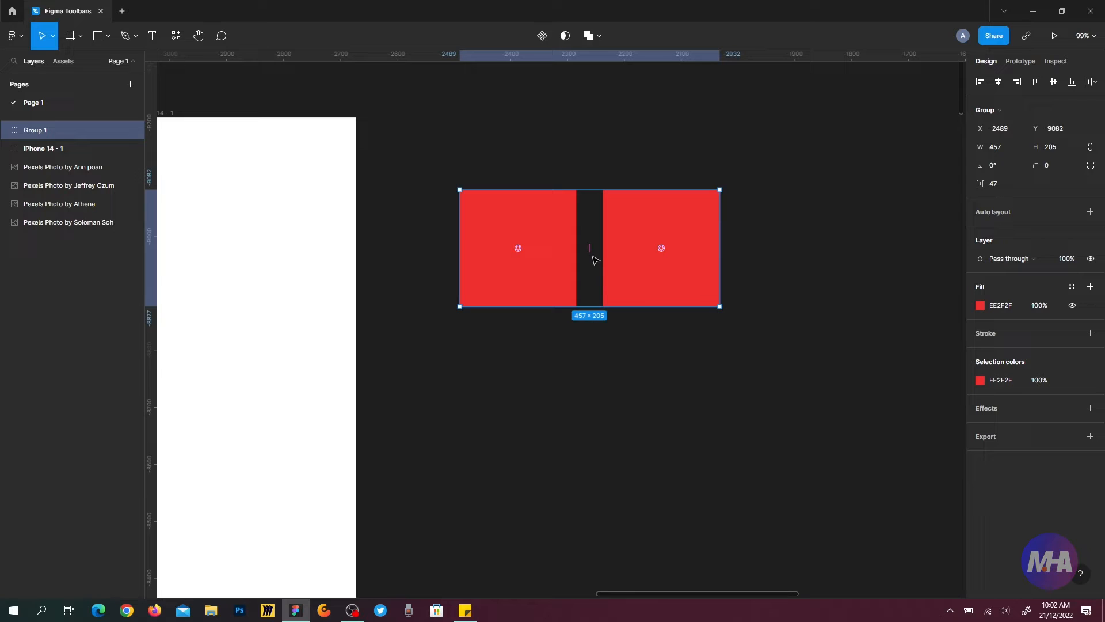
click(634, 340)
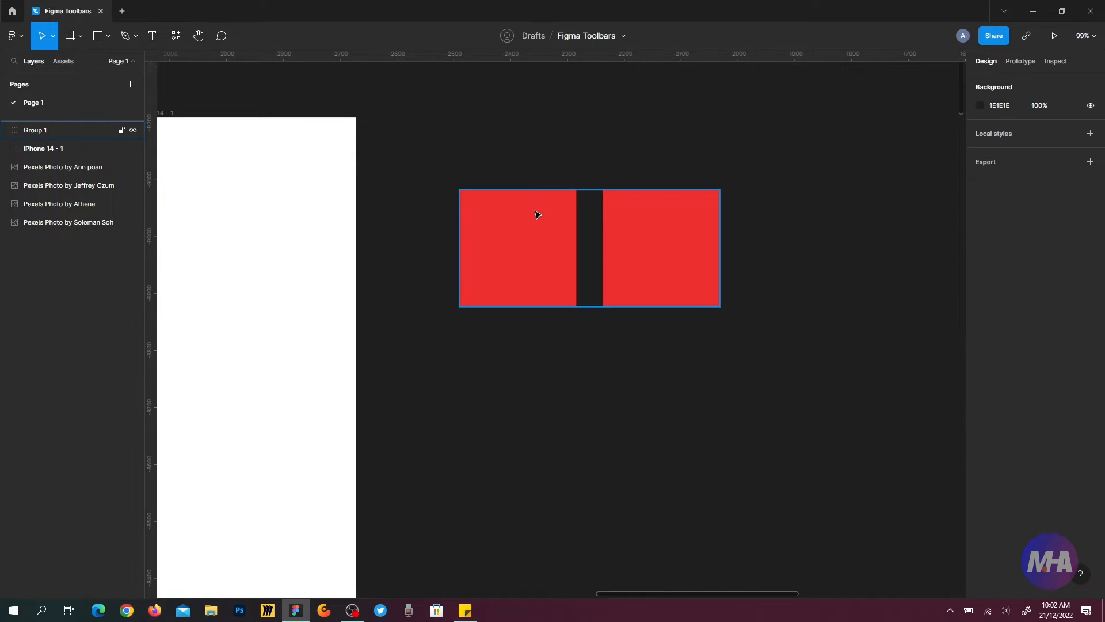
Move the group to about X -2526, Y -9093 and resize it to about 458 × 211 px
click(618, 225)
click(632, 164)
click(624, 224)
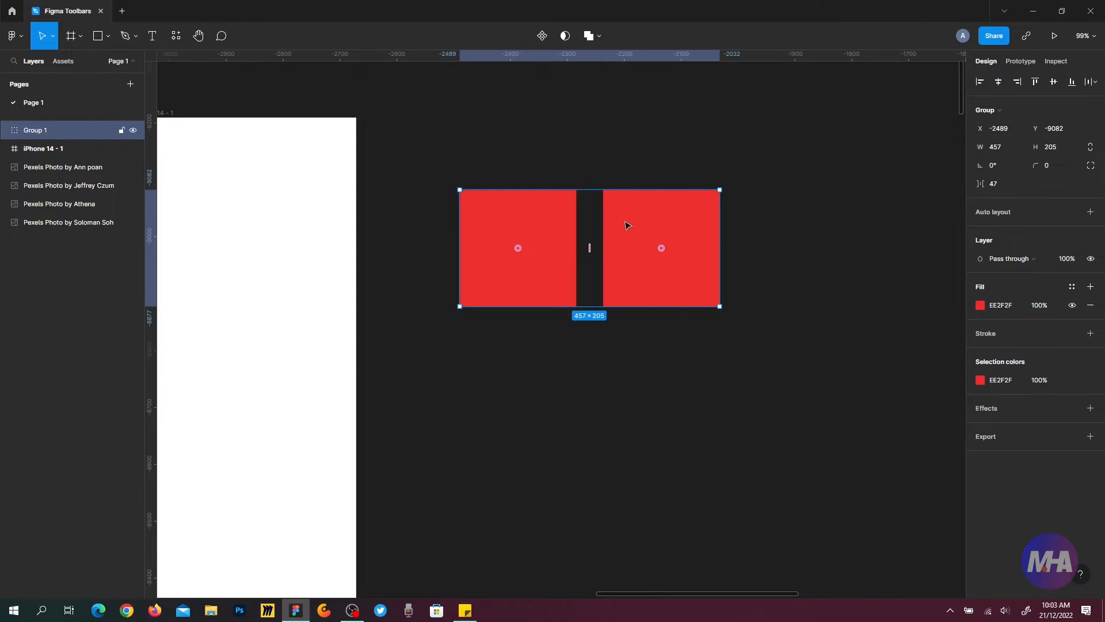
drag(628, 225, 606, 219)
click(753, 217)
click(648, 214)
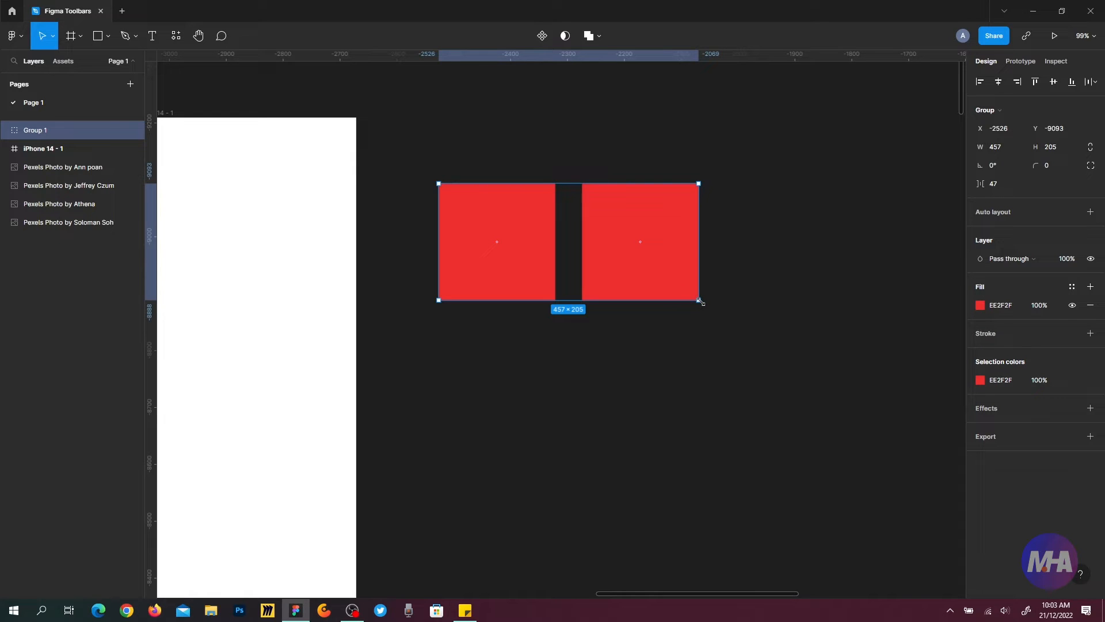
mouse_move(699, 300)
mouse_down()
mouse_move(691, 322)
mouse_move(654, 340)
mouse_move(668, 322)
mouse_move(793, 395)
mouse_move(823, 314)
mouse_move(648, 245)
mouse_move(541, 291)
mouse_move(676, 387)
mouse_move(616, 334)
mouse_move(731, 313)
mouse_move(705, 363)
mouse_move(743, 424)
mouse_move(720, 337)
mouse_move(762, 270)
mouse_move(671, 251)
mouse_move(714, 290)
mouse_move(672, 295)
mouse_move(699, 304)
mouse_up()
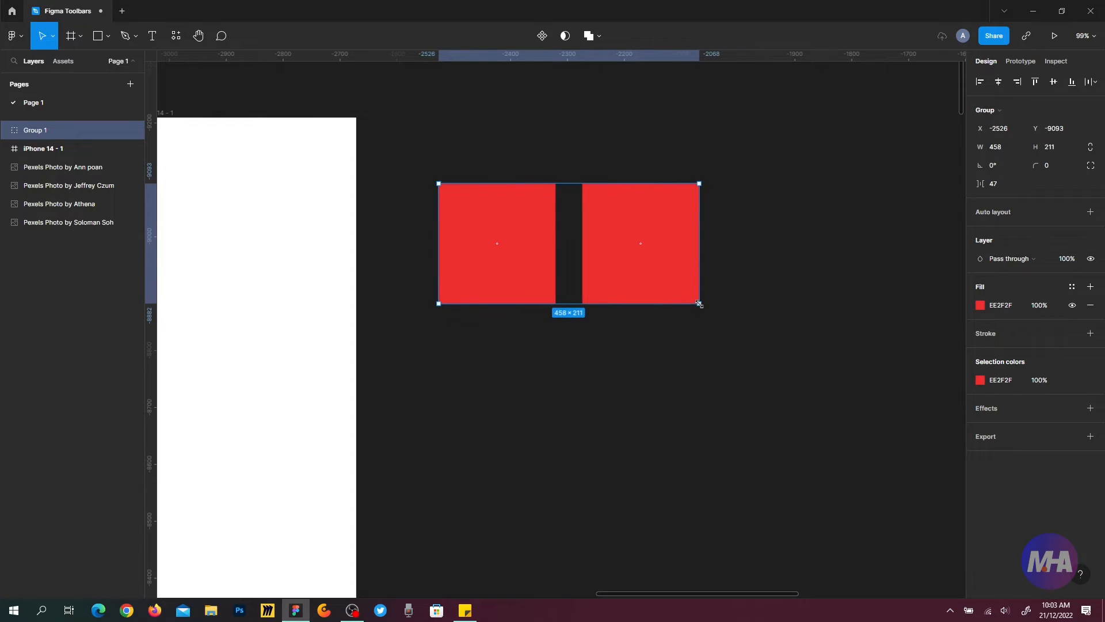
click(360, 604)
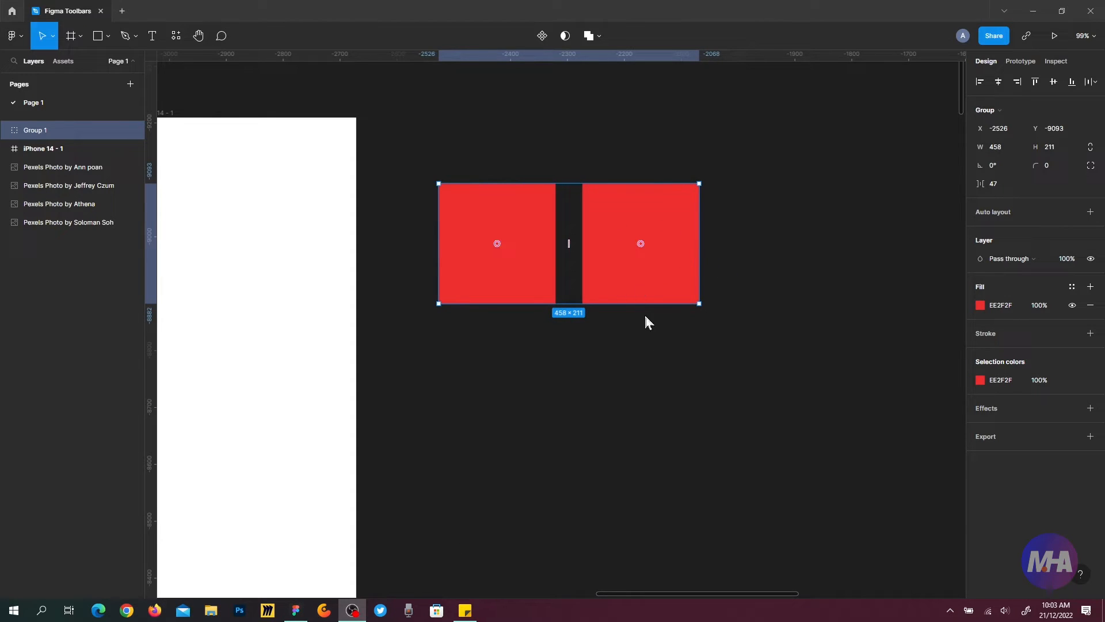
Ungroup the two red rectangles
right_click(617, 232)
key(Escape)
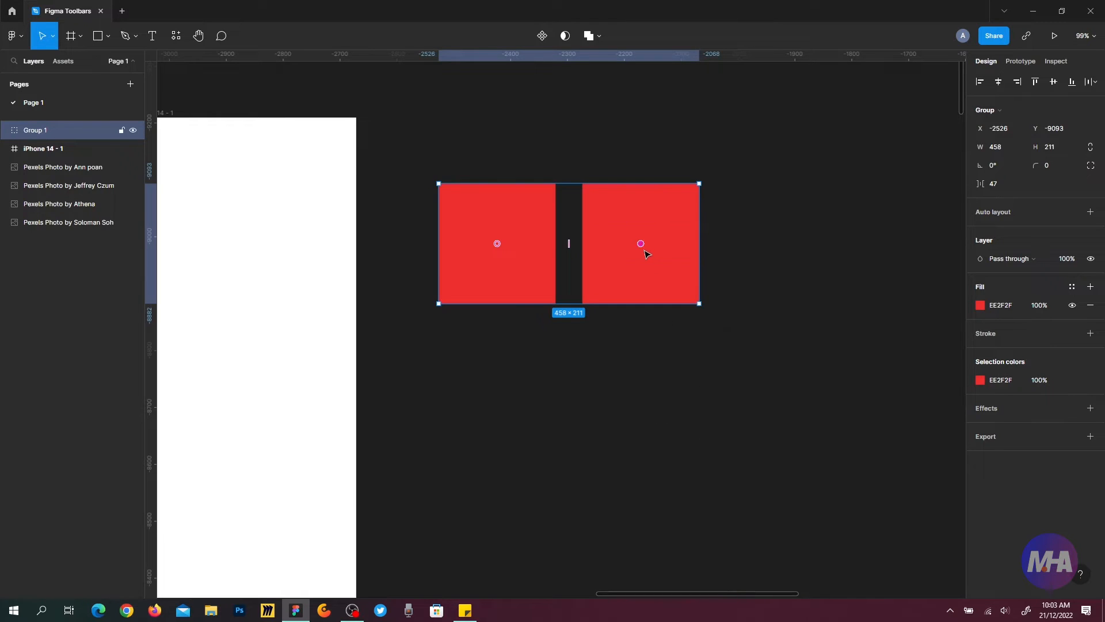
key(ctrl+shift+g)
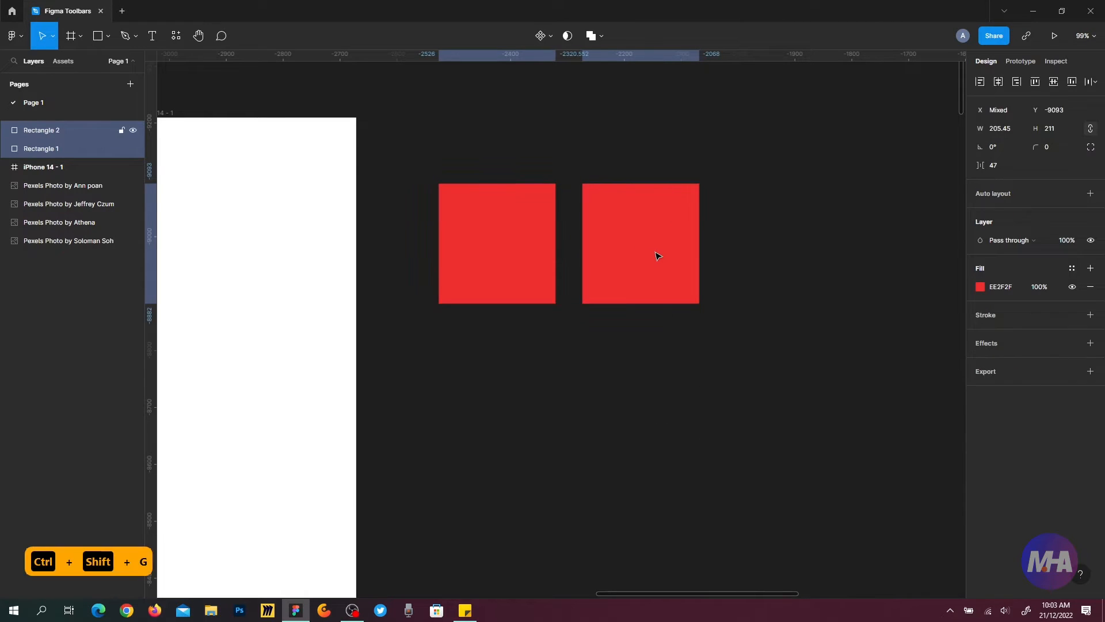
Try moving the right rectangle up and to the right on its own, and undo the move
click(639, 241)
drag(639, 241, 696, 212)
key(ctrl+z)
click(724, 242)
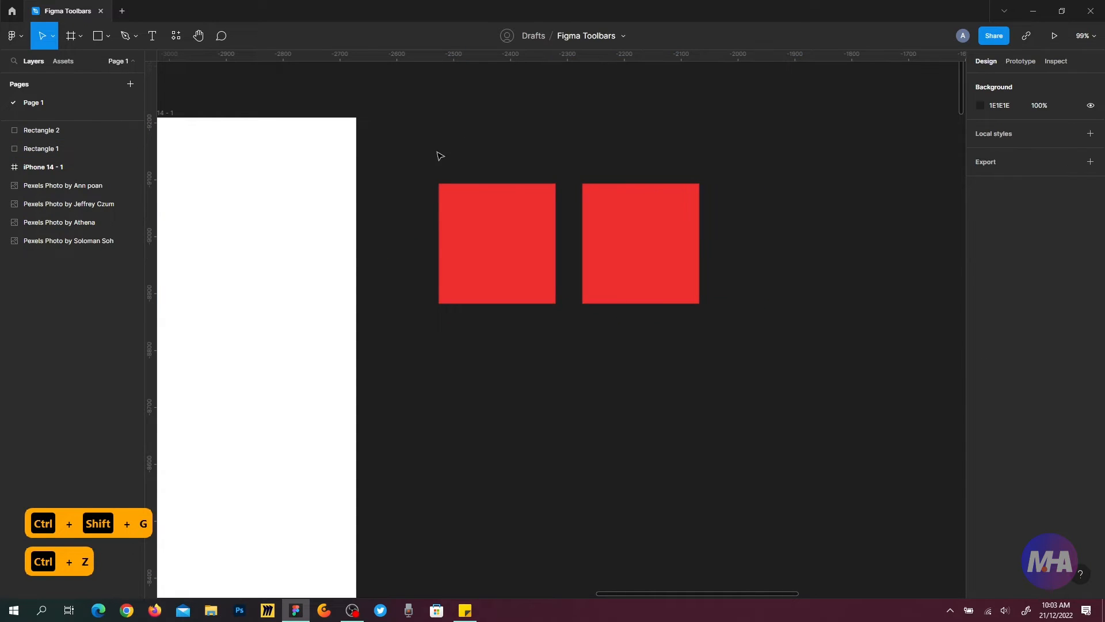
Wrap both red rectangles in a frame and move the frame to about X -2487, Y -9106
click(501, 208)
shift+click(658, 230)
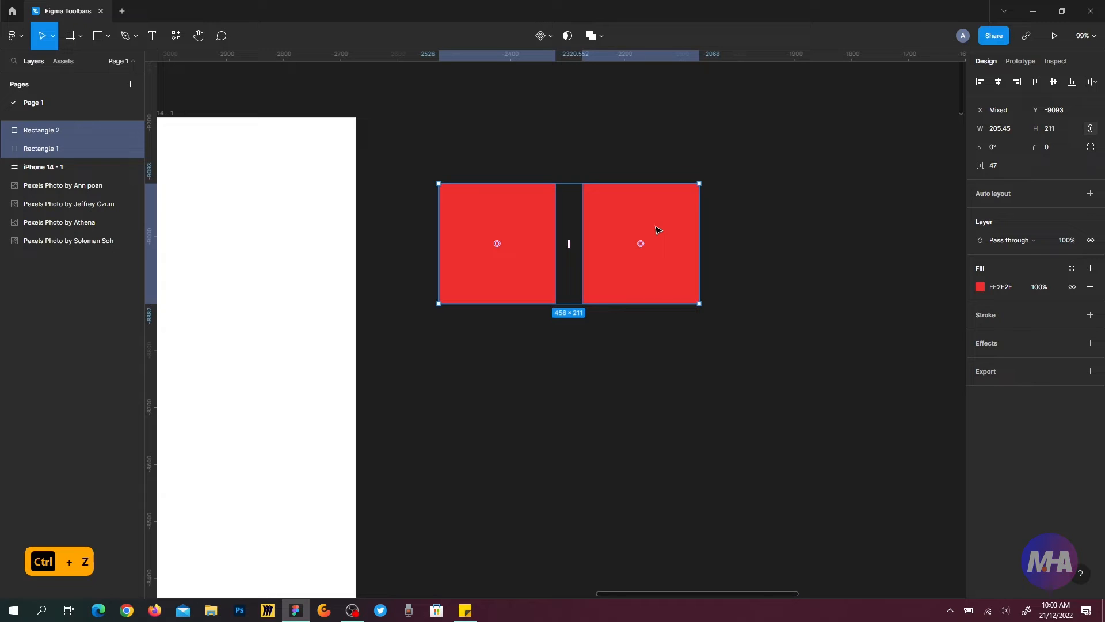
key(ctrl+alt+g)
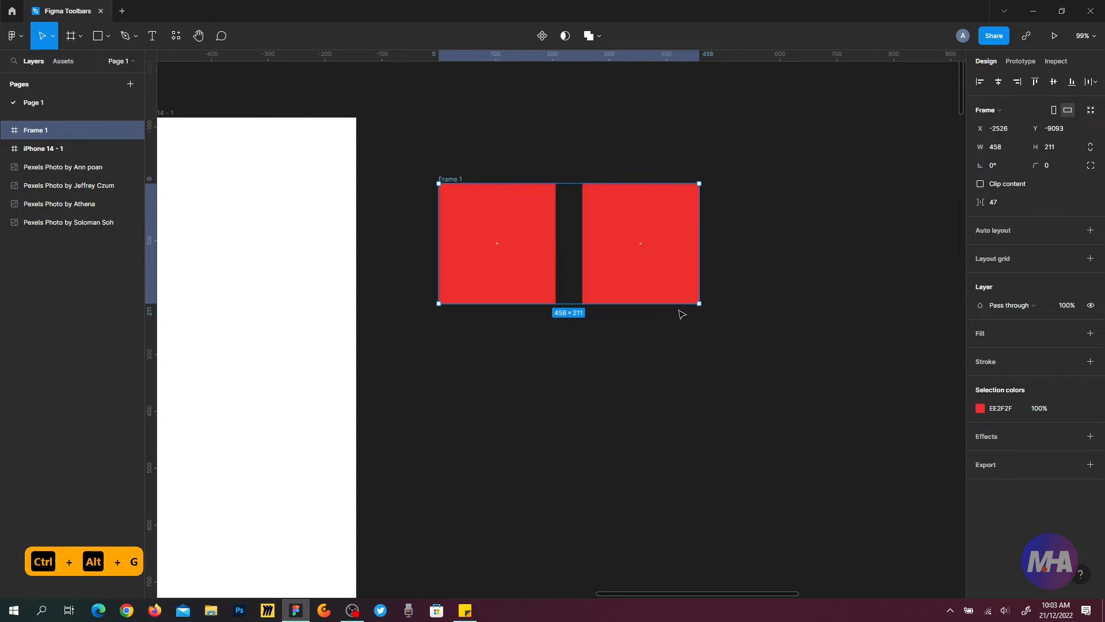
drag(597, 205, 620, 199)
click(560, 153)
Select each rectangle inside Frame 1 individually to check that both are directly accessible
click(495, 195)
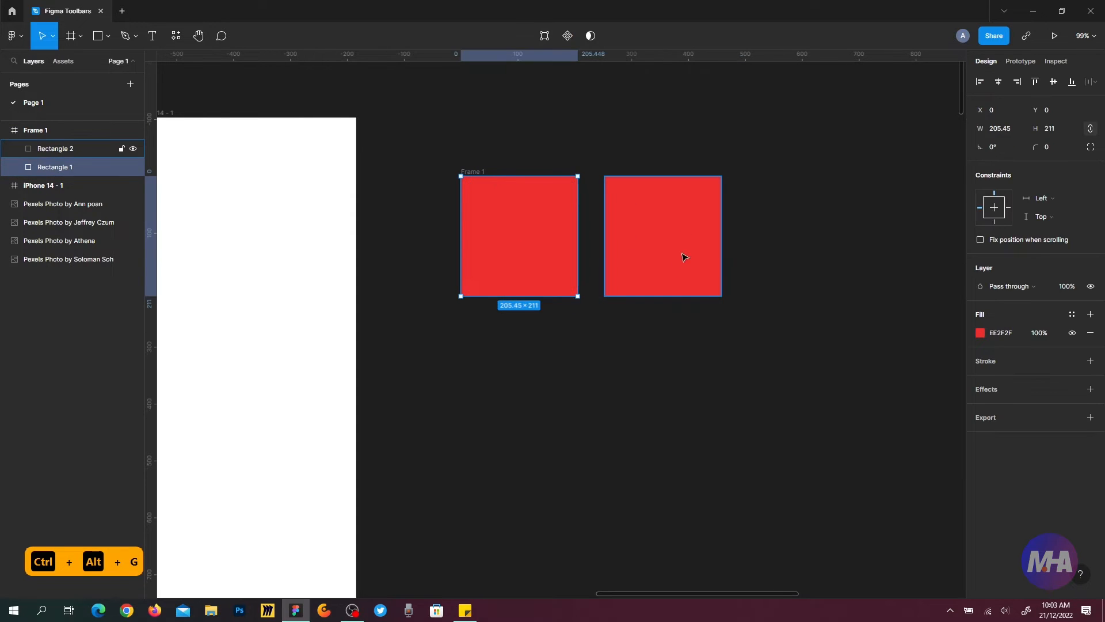
click(683, 215)
click(759, 165)
Try enlarging Frame 1 to about 635 × 257 px with the default constraints, and undo the resize
click(482, 171)
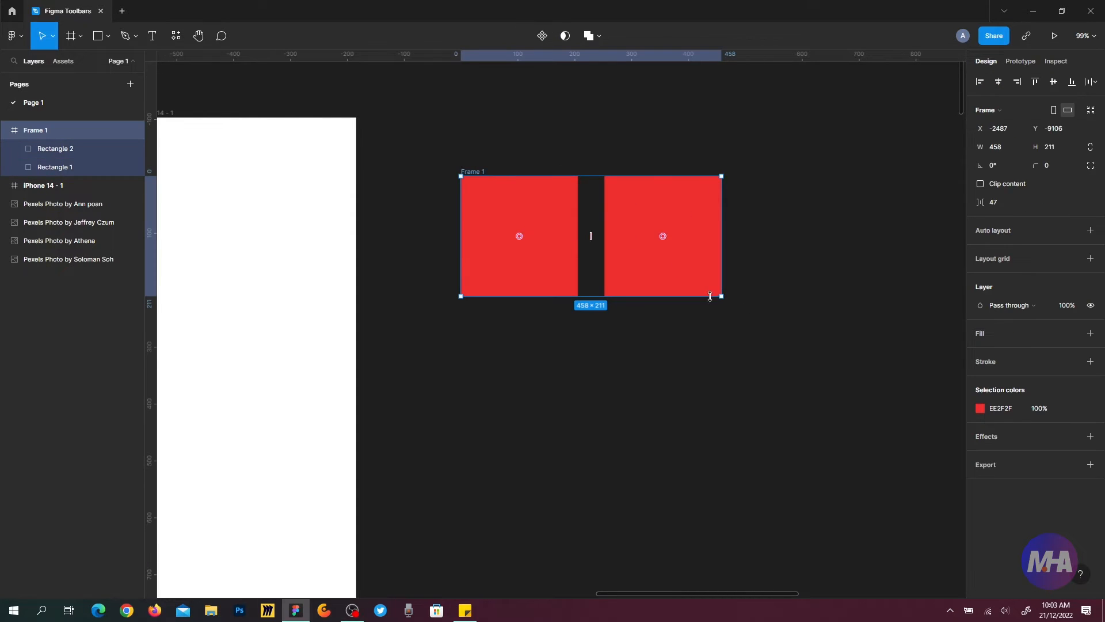
drag(721, 297, 822, 322)
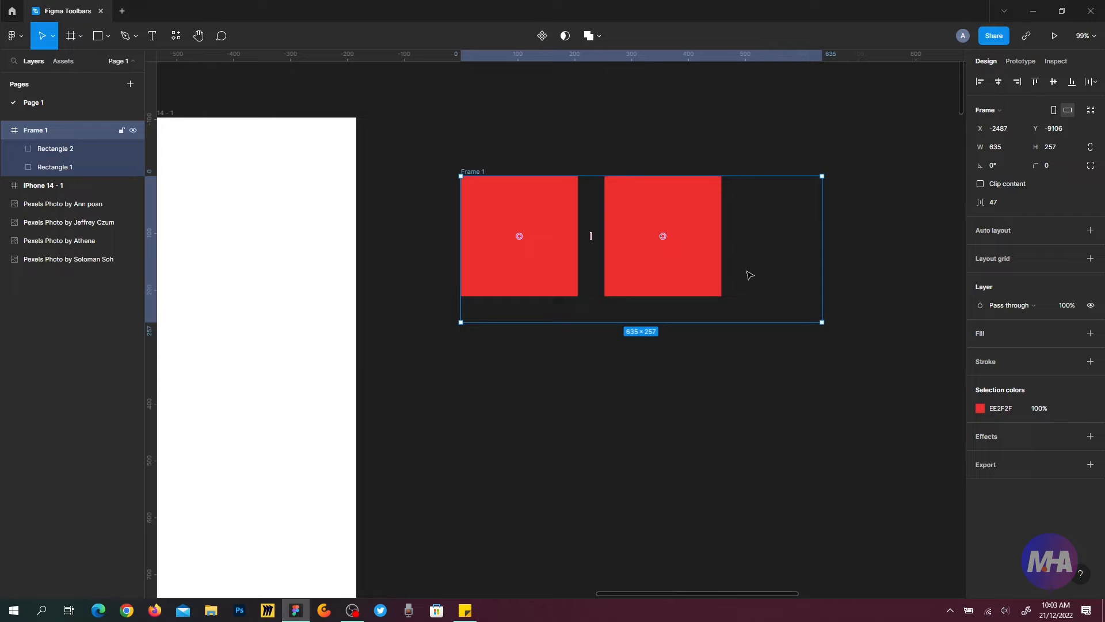
key(ctrl+z)
Set the right rectangle's horizontal constraint to Left and right, and resize Frame 1 to about 472 × 233 px
click(695, 274)
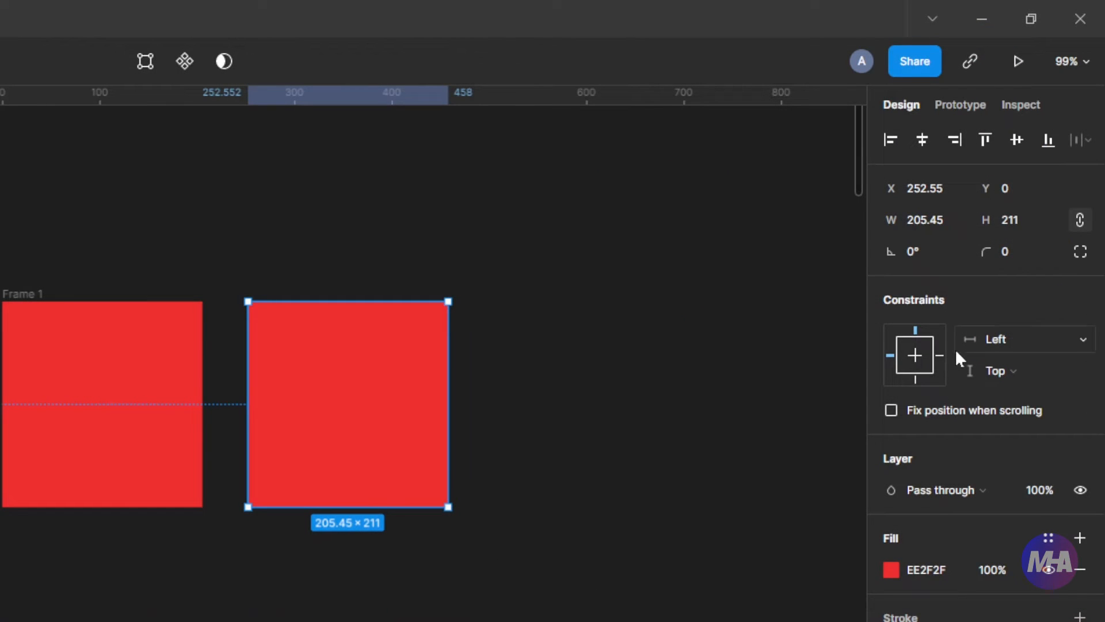
shift+click(1009, 206)
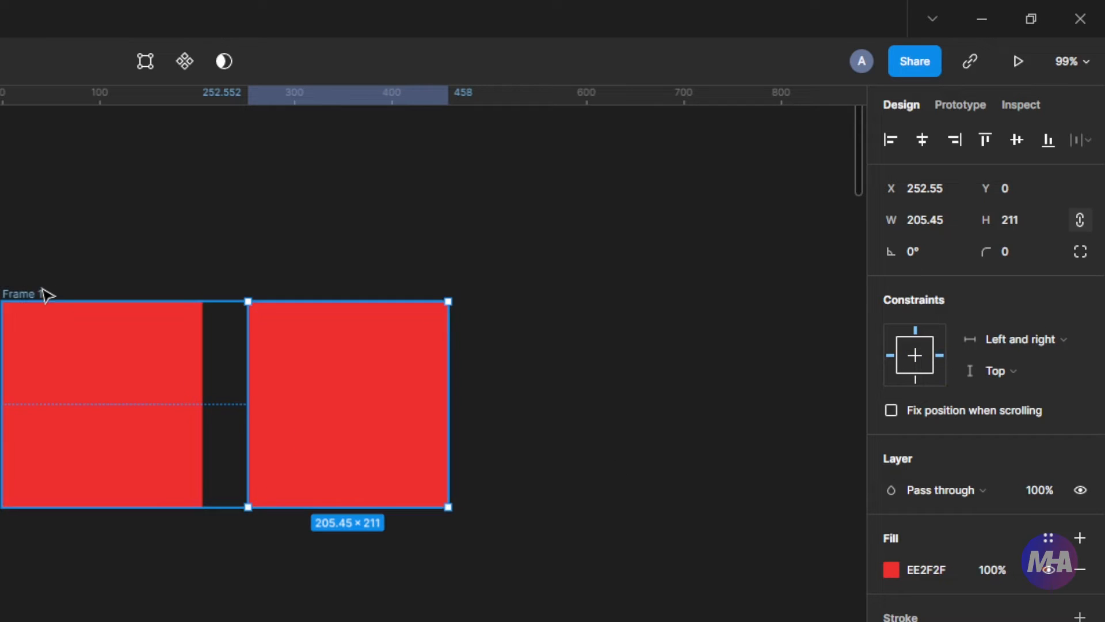
click(23, 293)
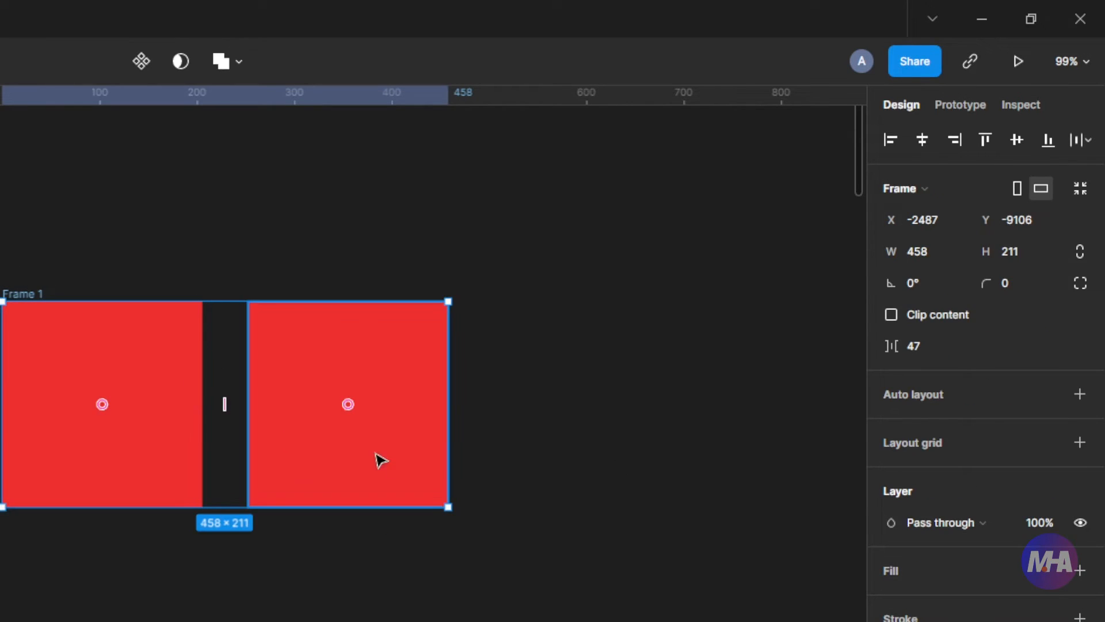
drag(448, 507, 461, 528)
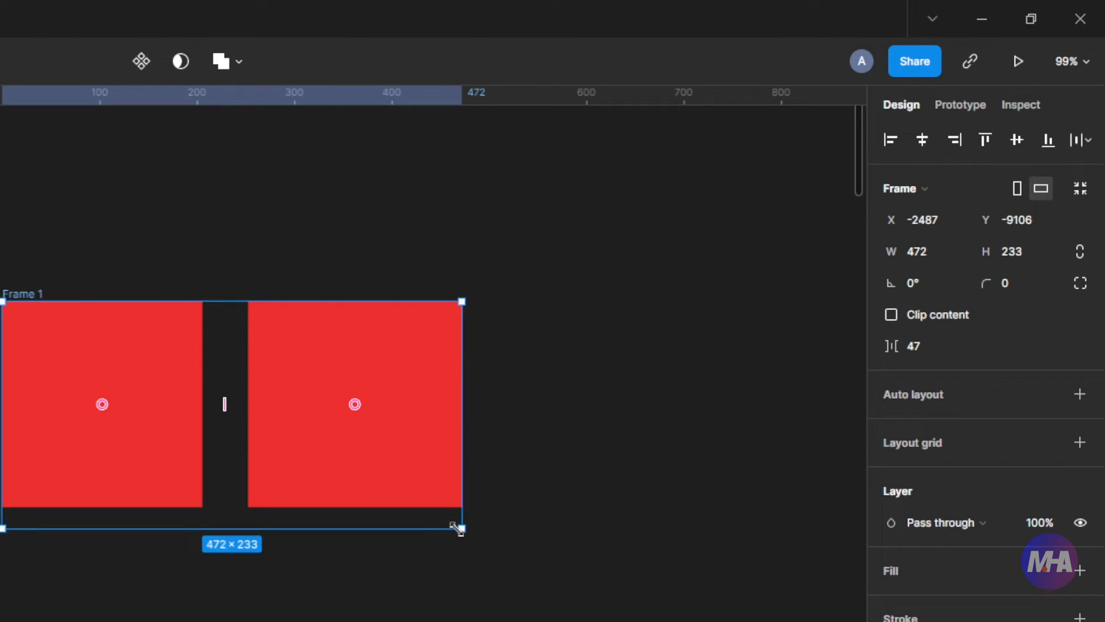
Set the left rectangle's horizontal constraint to Left and right, and resize Frame 1 to about 443 × 274 px
click(171, 454)
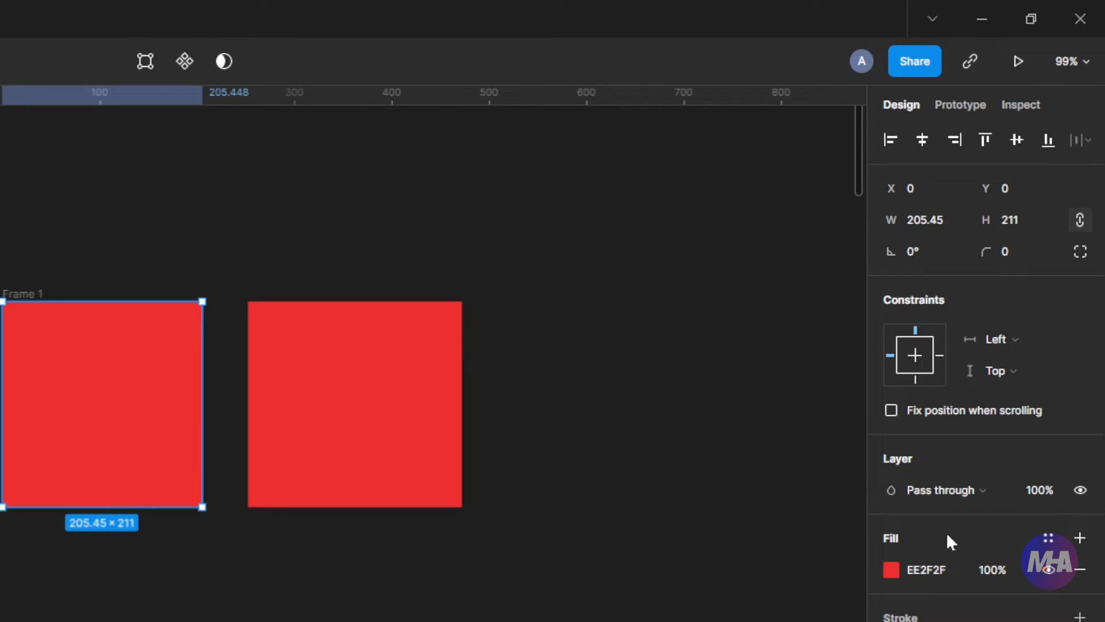
shift+click(941, 357)
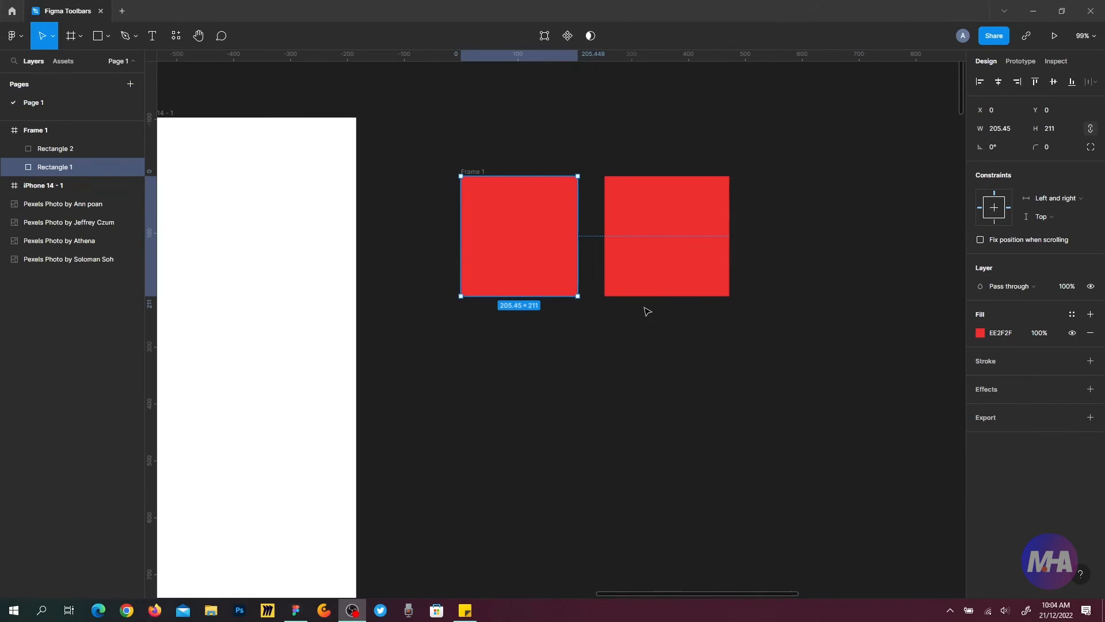
click(346, 472)
click(473, 173)
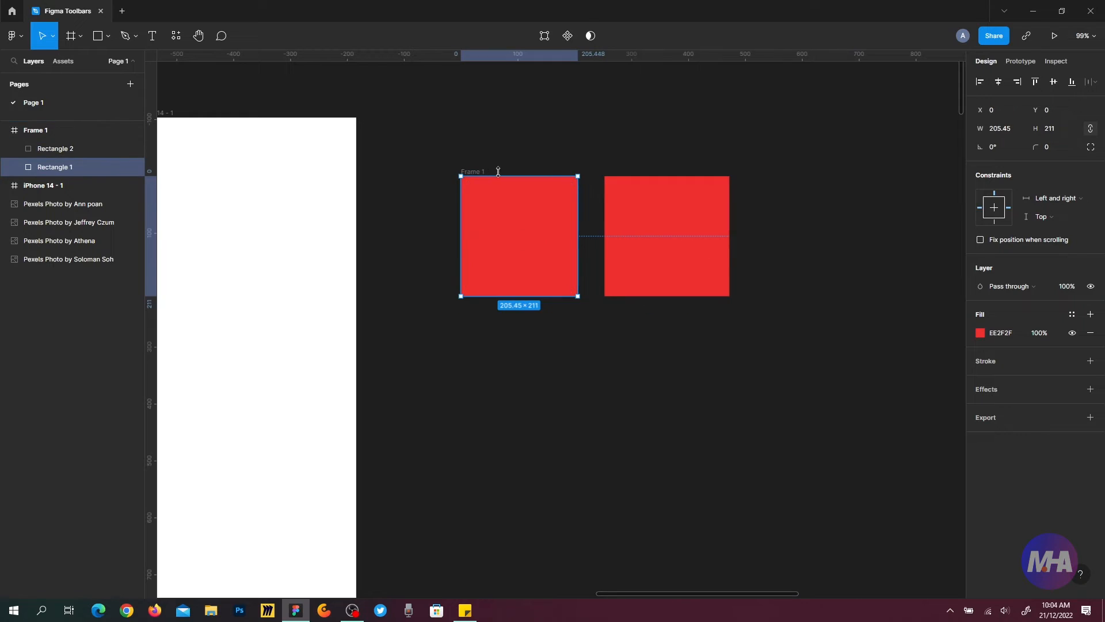
click(499, 174)
drag(730, 309, 713, 333)
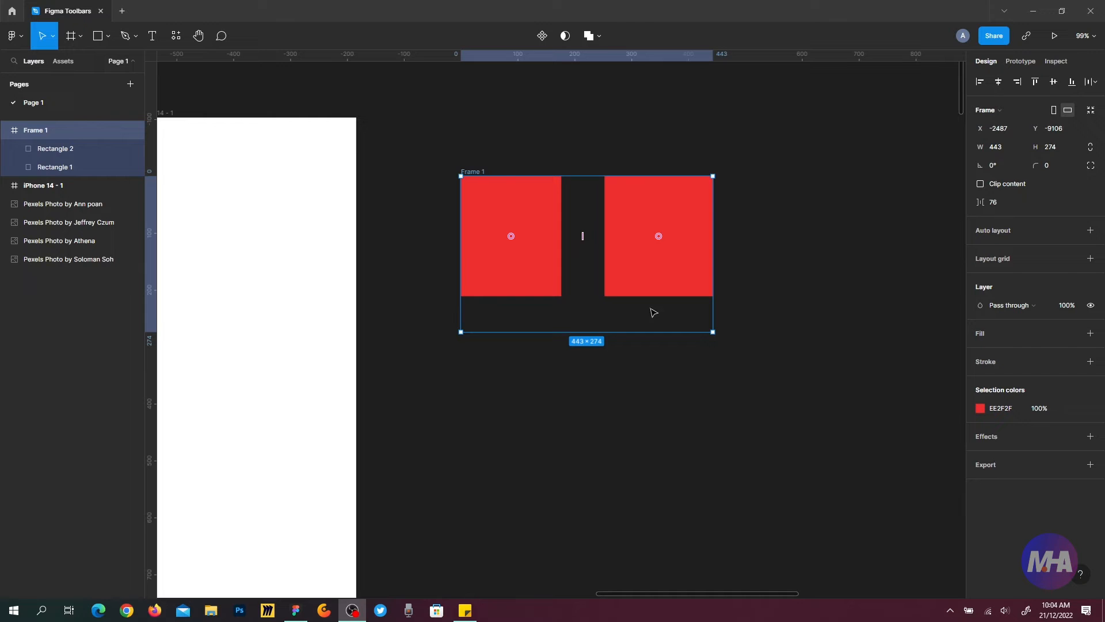
Draw a section about 610 × 423 px enclosing Frame 1 with the Section tool
scroll(397, 265, down, 5)
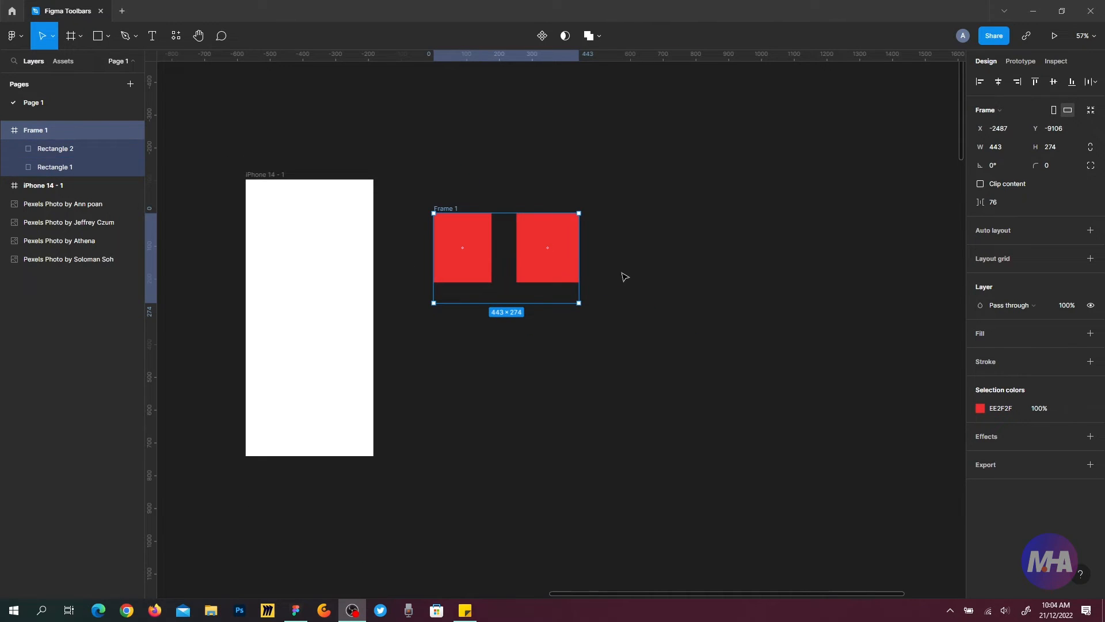
click(563, 236)
click(461, 197)
click(80, 36)
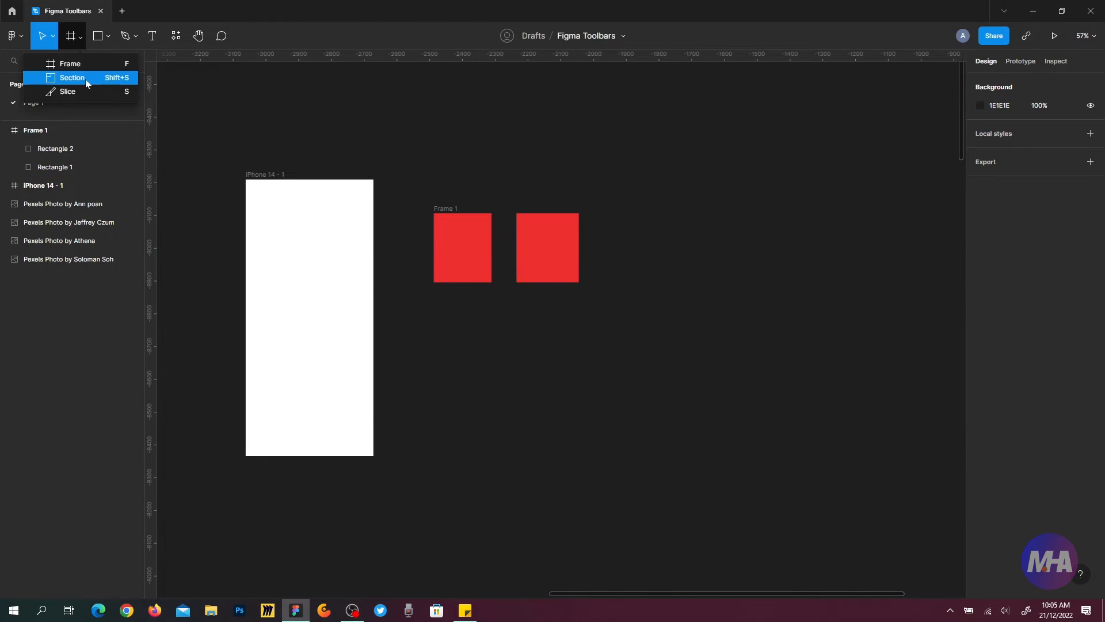
click(164, 74)
click(84, 36)
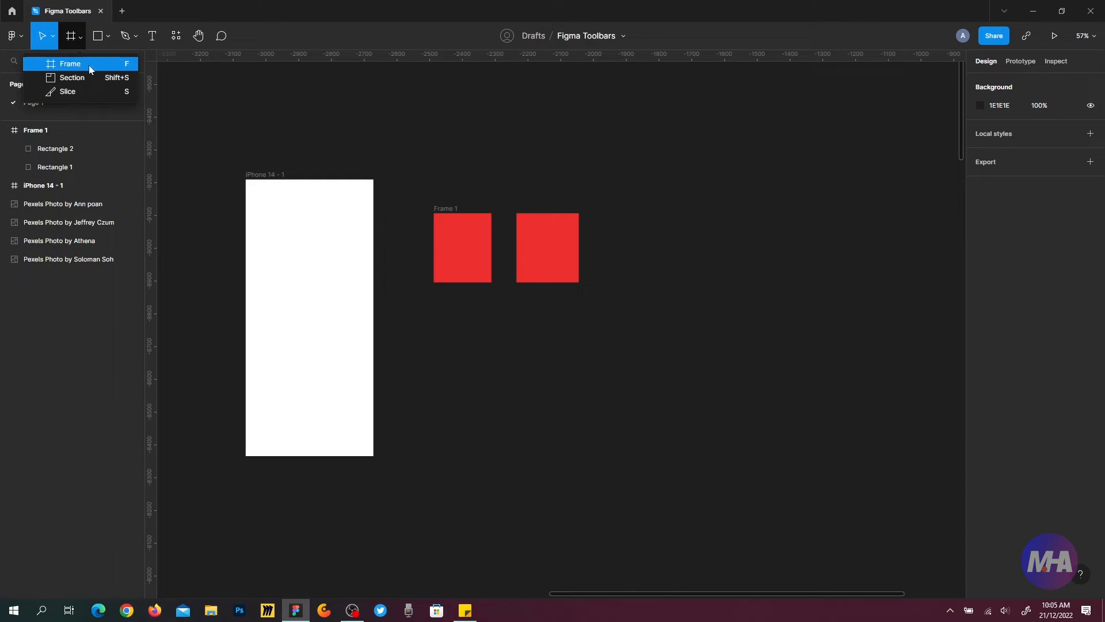
click(274, 34)
click(81, 36)
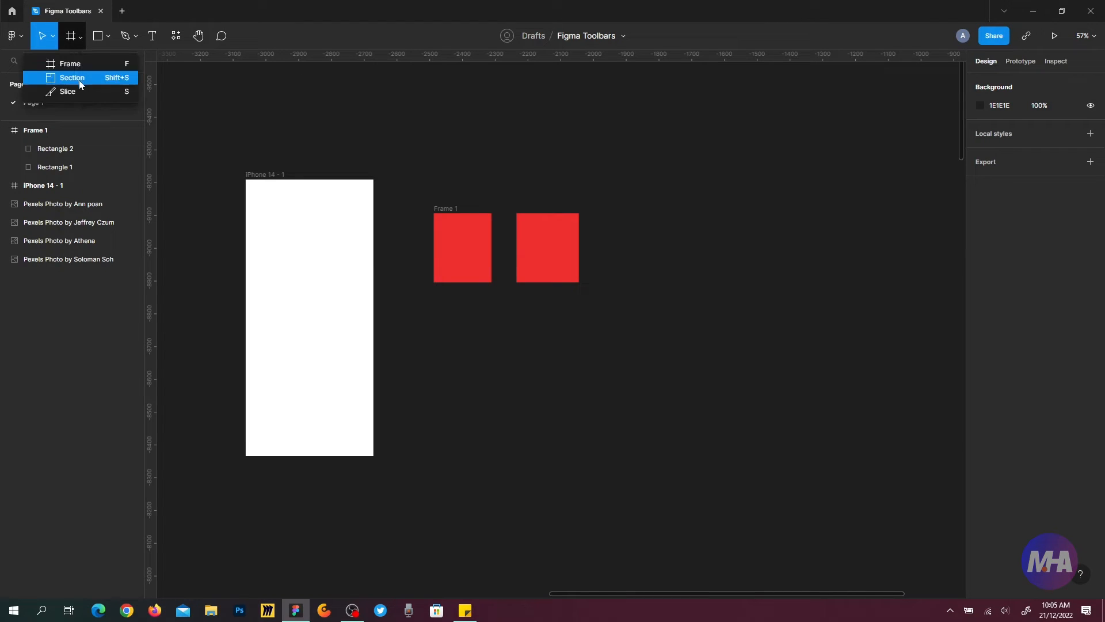
click(81, 81)
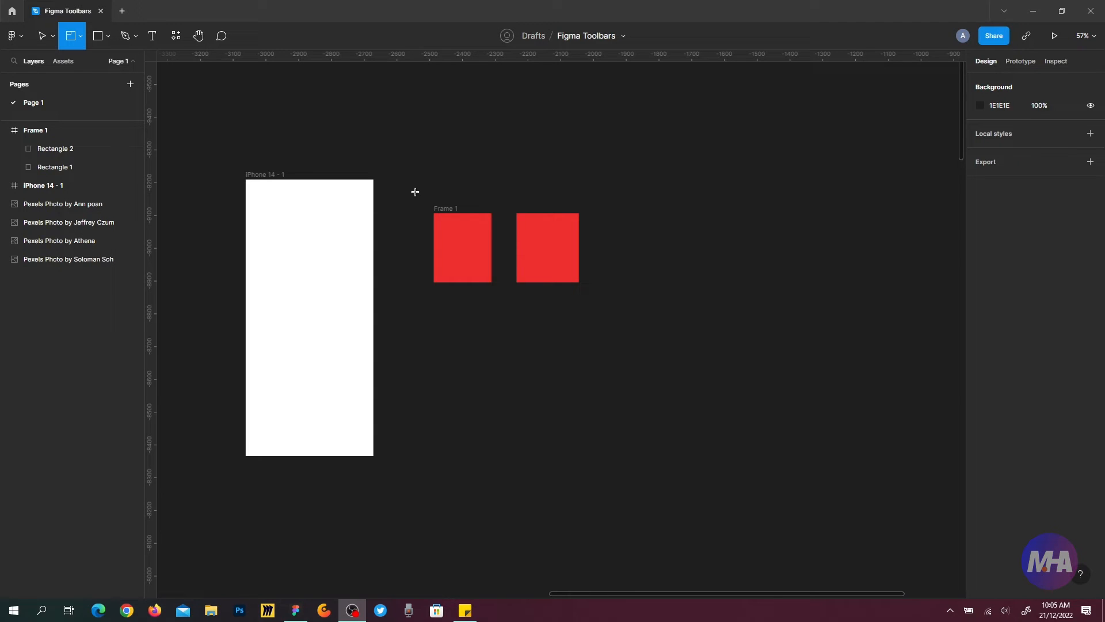
drag(415, 191, 614, 332)
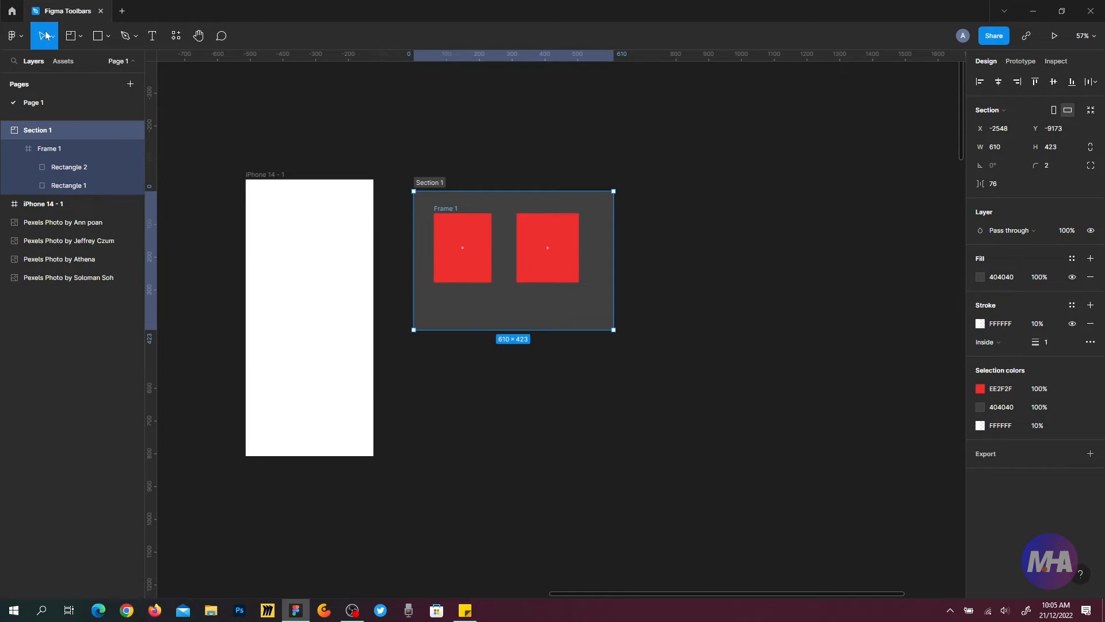
Rename the section around Frame 1 as Boxes and move it to about X -2362, Y -9248
drag(435, 185, 491, 177)
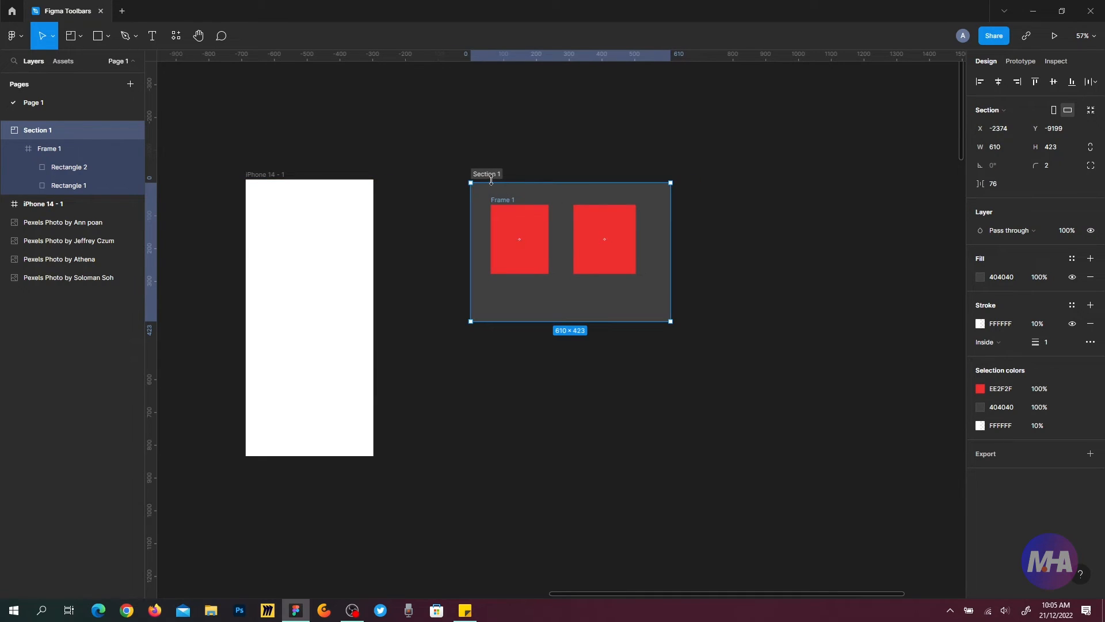
double_click(492, 174)
text(Boxes)
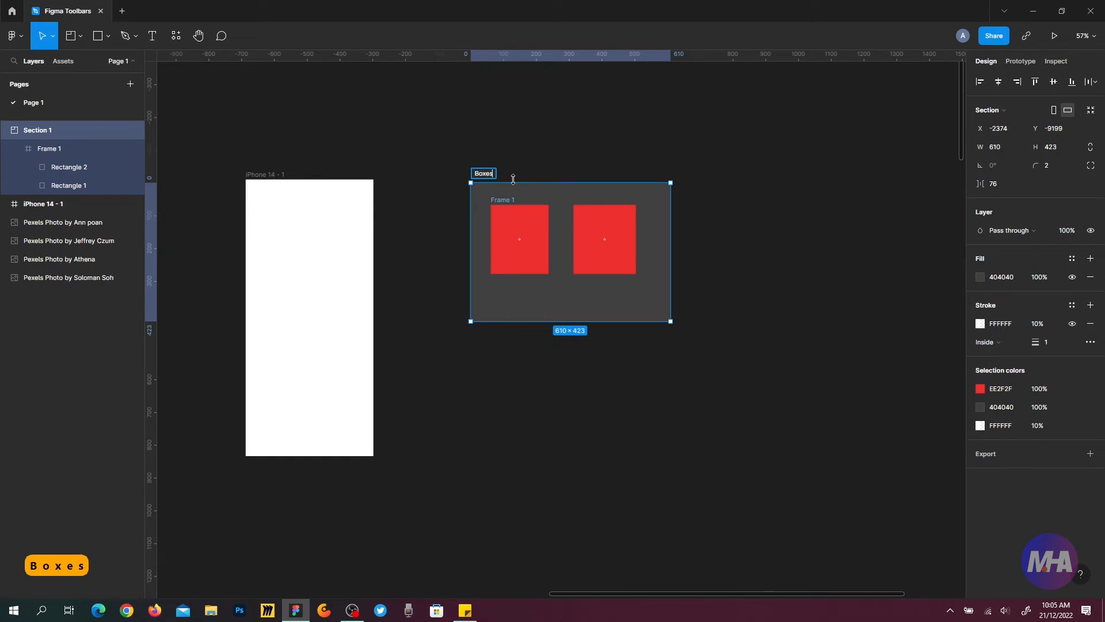
key(Return)
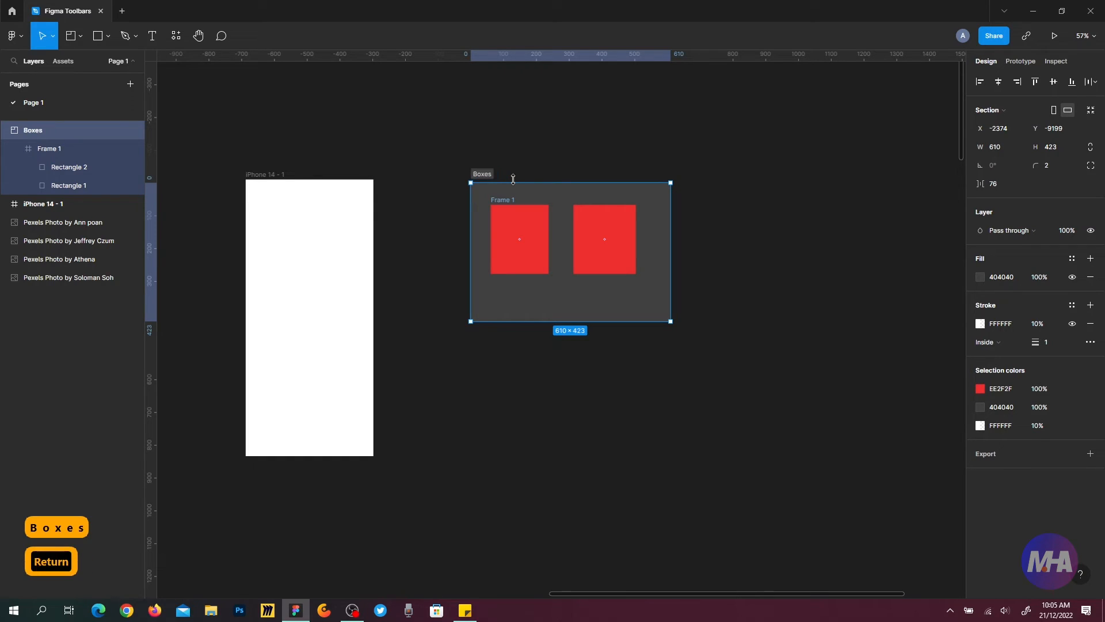
click(523, 156)
drag(488, 172, 493, 157)
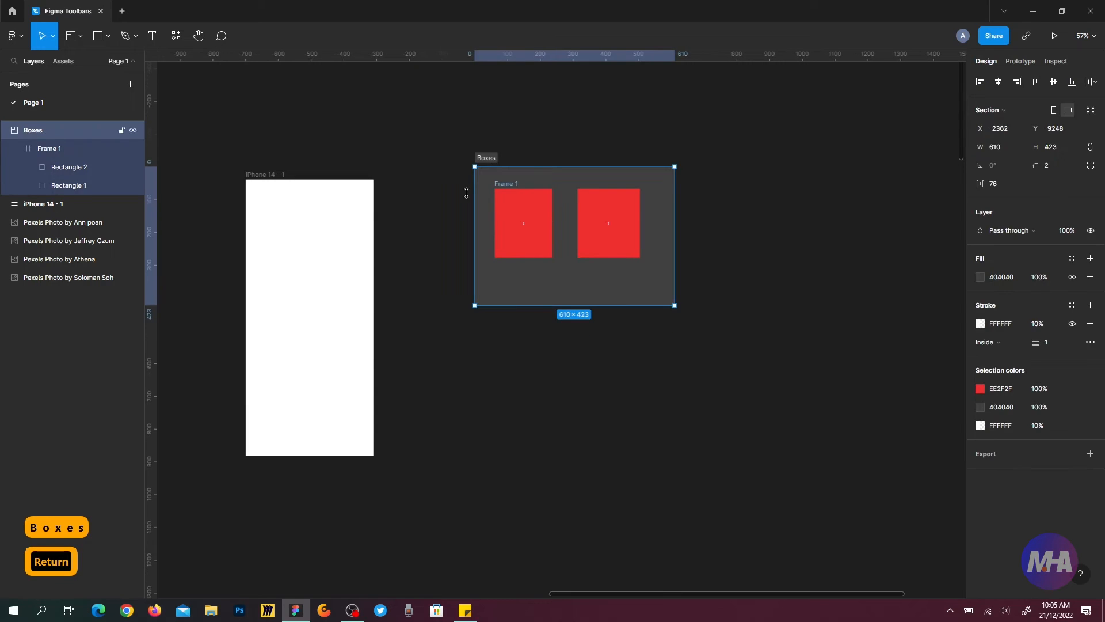
Select the four photos below the iPhone frame one by one to examine them as separate layers
click(405, 350)
scroll(439, 395, down, 7)
key(space)
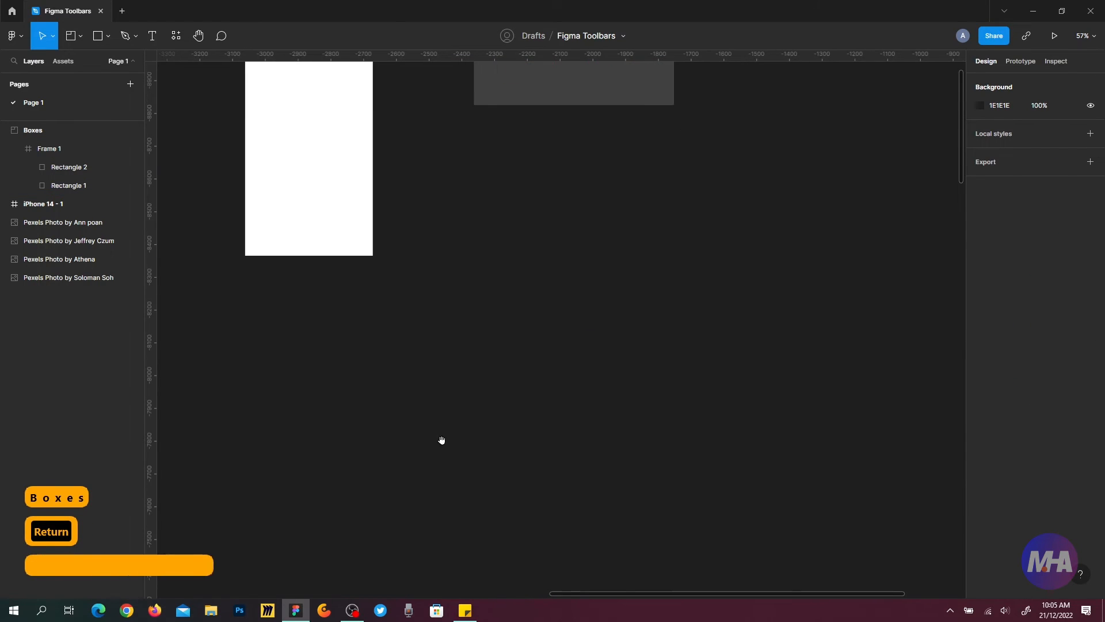
scroll(458, 333, down, 8)
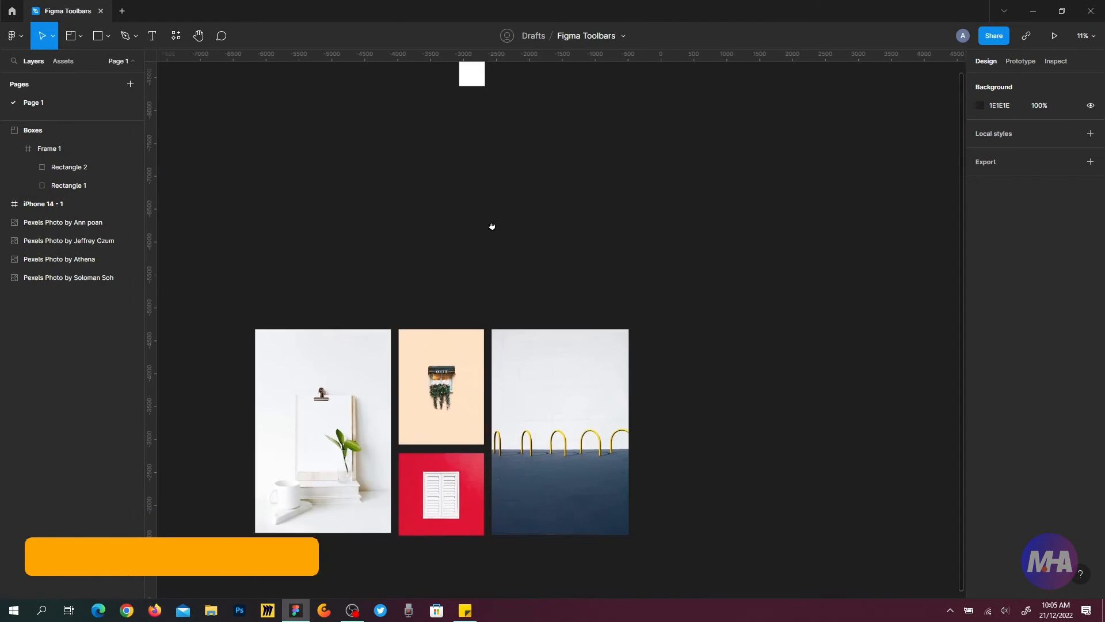
scroll(488, 167, up, 2)
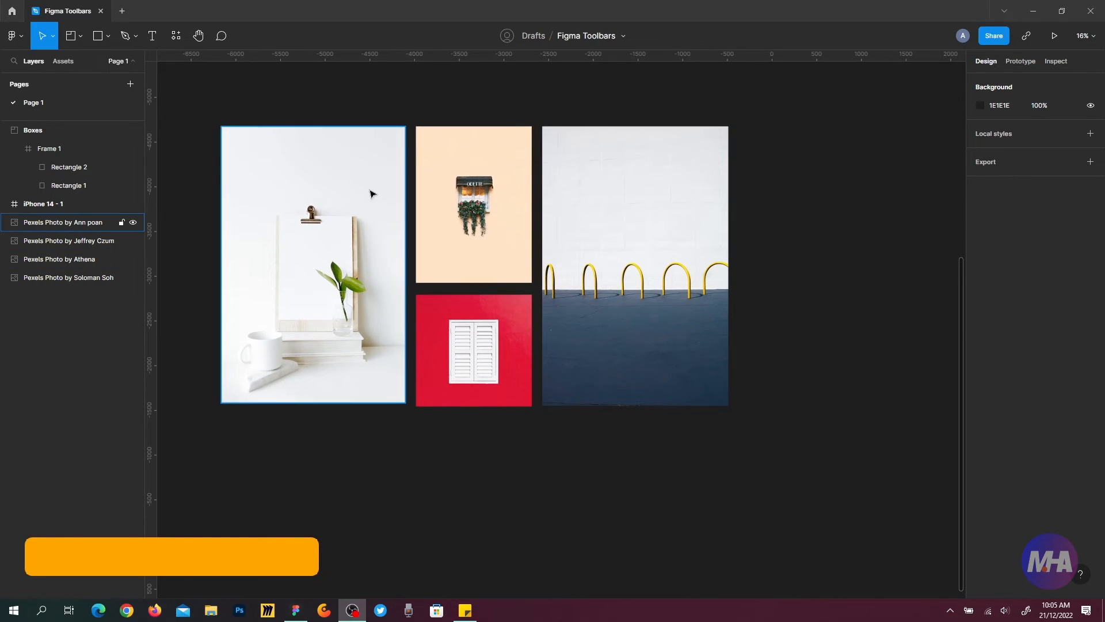
drag(377, 101, 338, 109)
scroll(338, 133, up, 1)
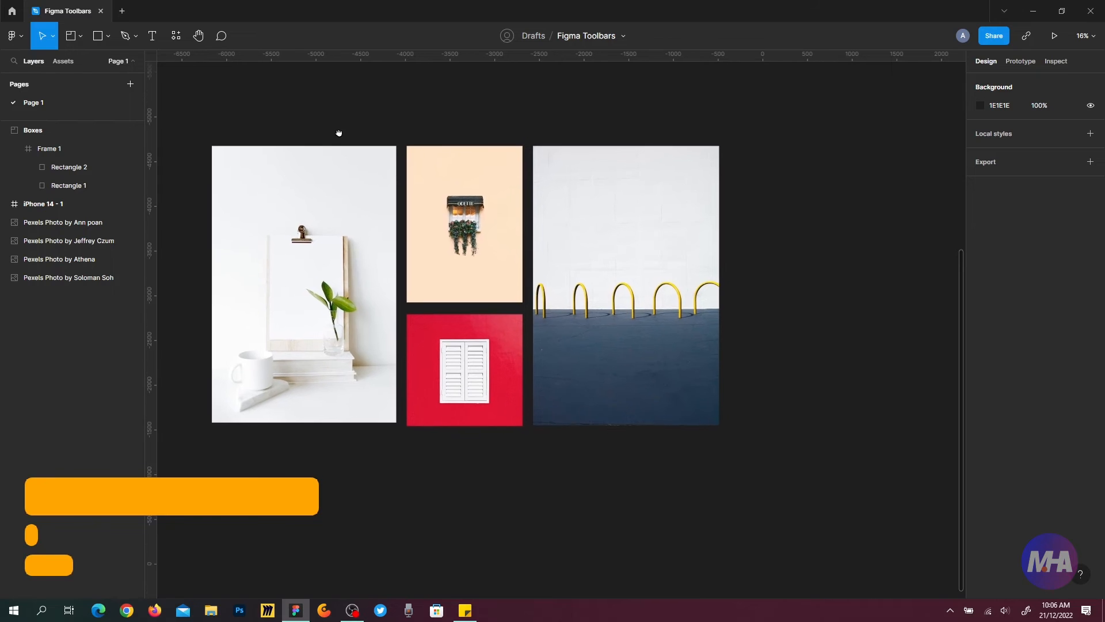
click(343, 210)
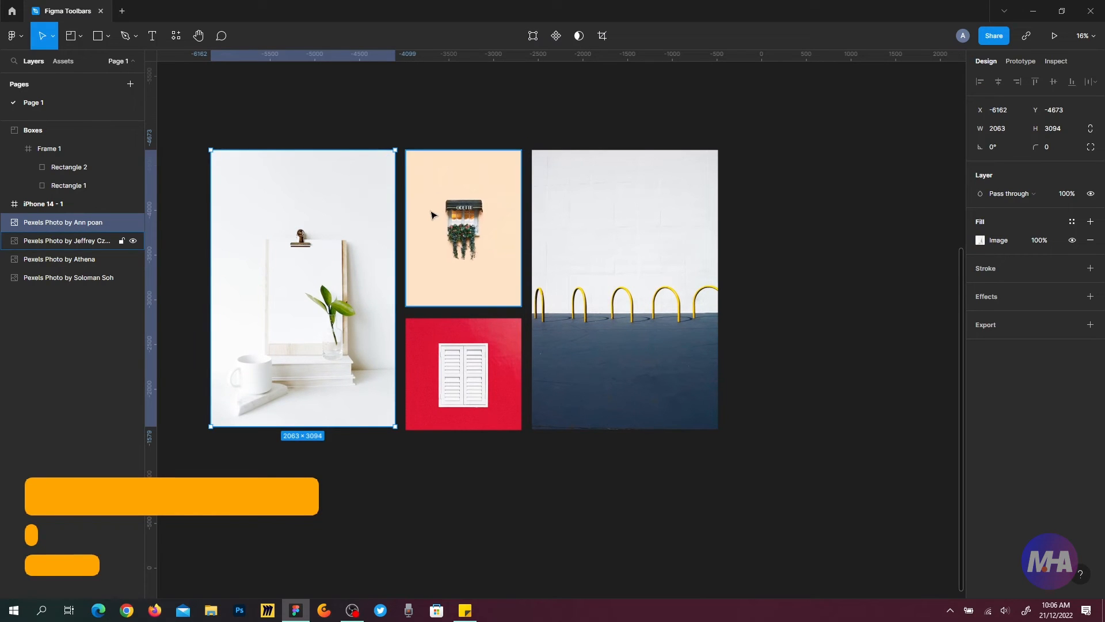
click(491, 182)
click(599, 144)
click(640, 218)
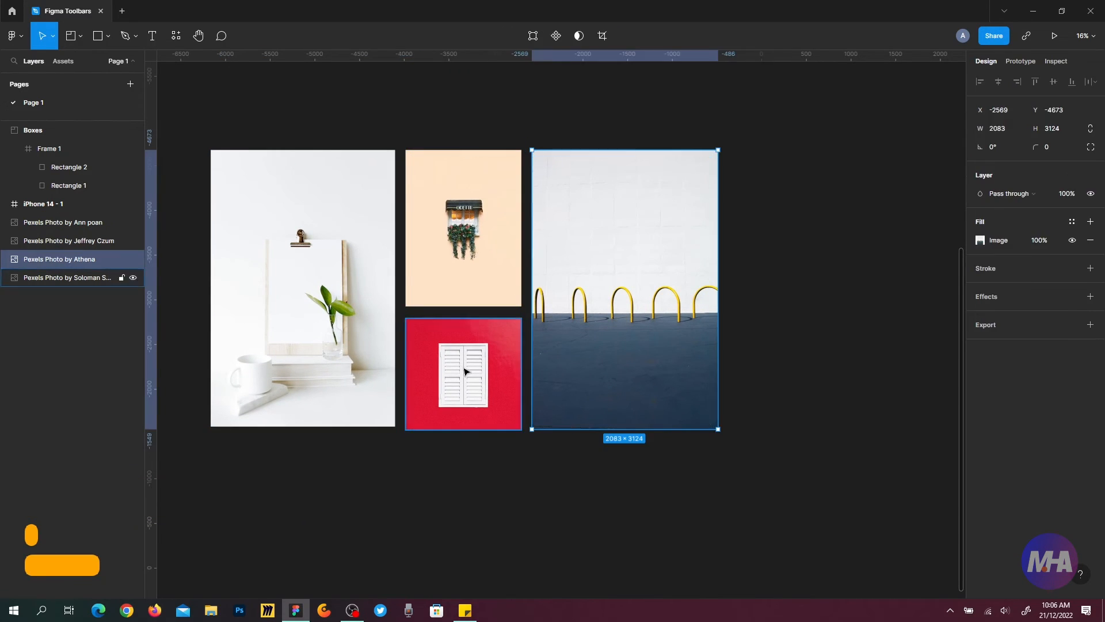
click(464, 371)
click(469, 267)
click(286, 243)
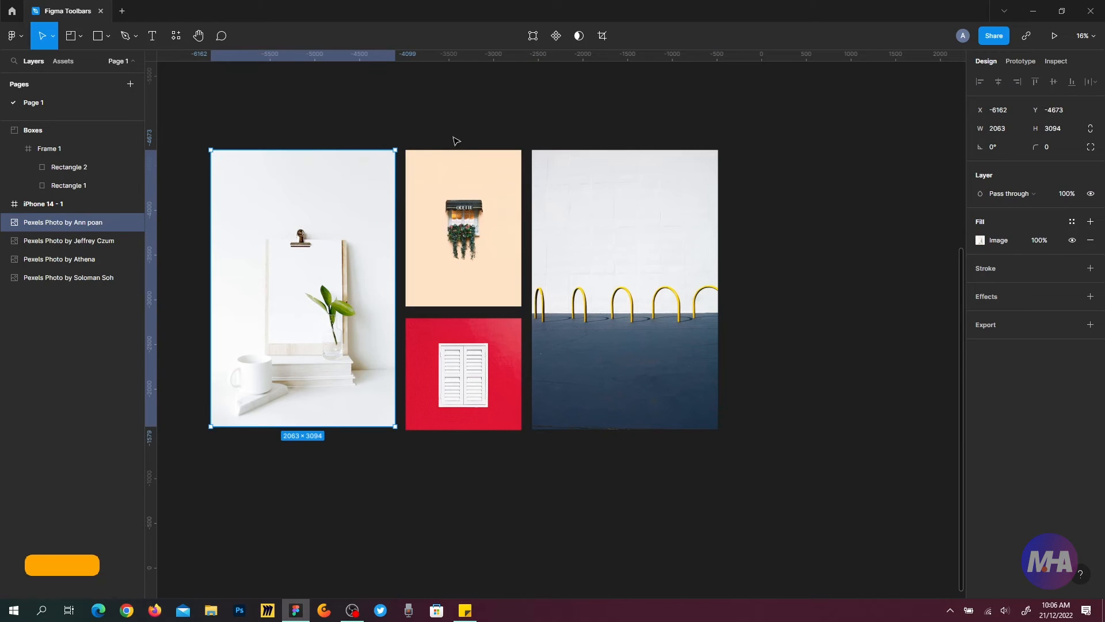
click(673, 229)
click(290, 118)
Draw a section about 6427 × 3703 px enclosing all four photos
click(72, 38)
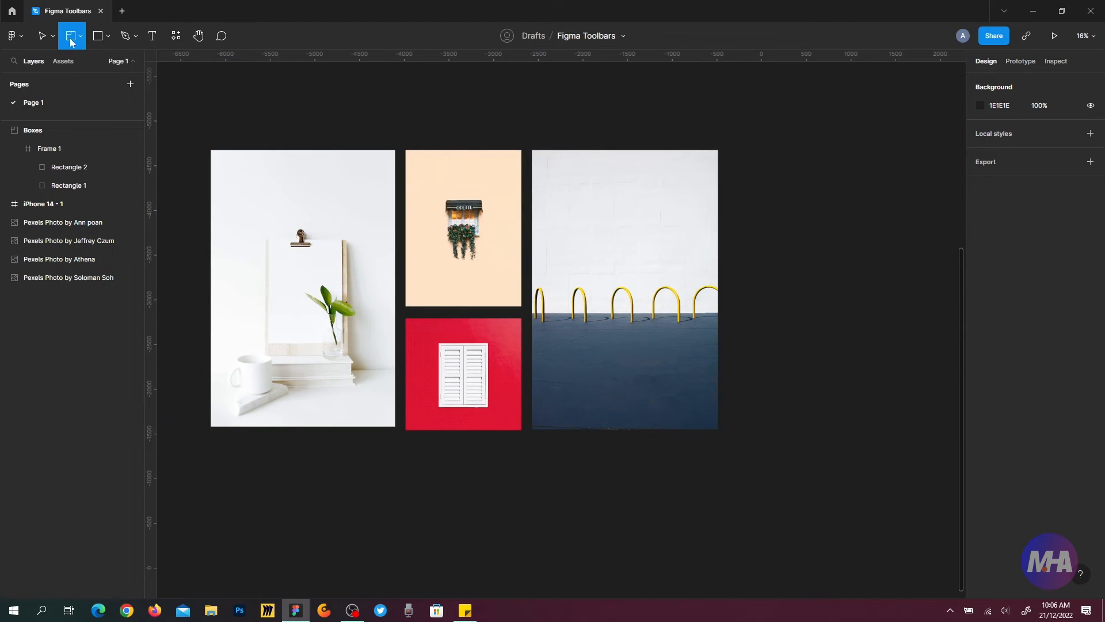
click(81, 39)
click(95, 78)
drag(194, 133, 768, 468)
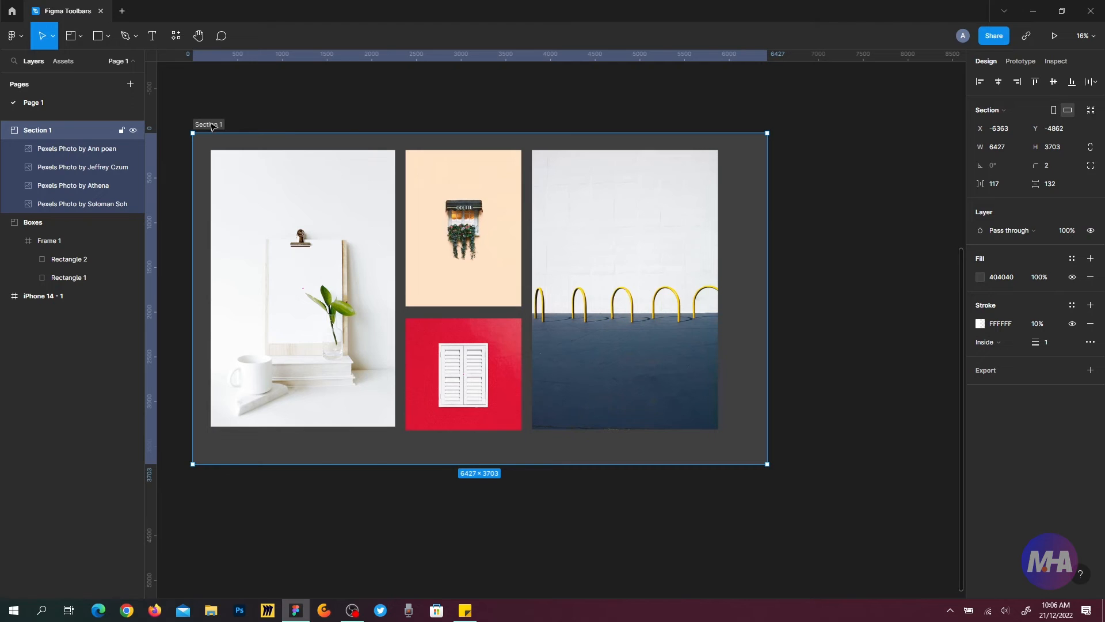
Move the section holding the photos to about X -5461, Y -4765 and rename it Images
drag(209, 131, 289, 140)
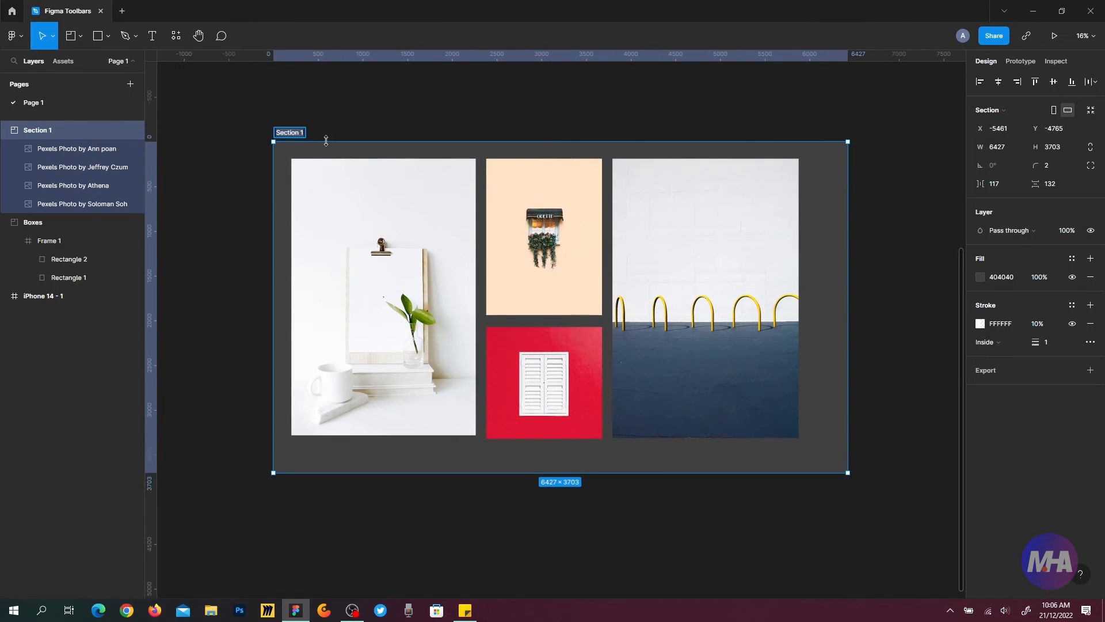
text(Images)
key(Return)
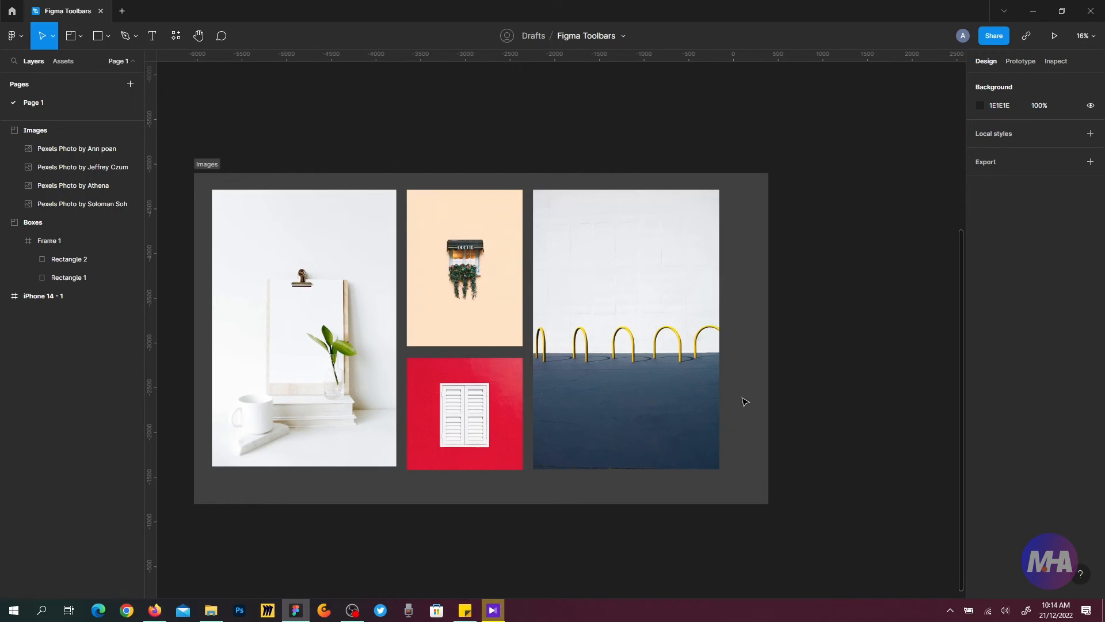
Draw an empty section about 1713 × 1160 px on the blank canvas to the right of the Images section
scroll(642, 380, right, 10)
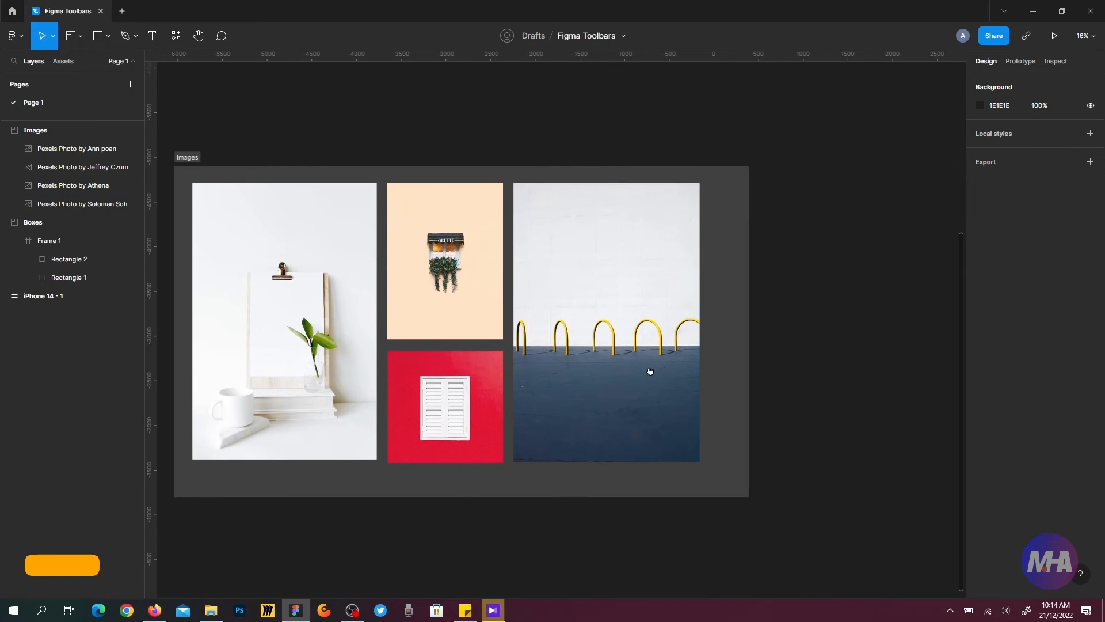
click(82, 36)
click(70, 78)
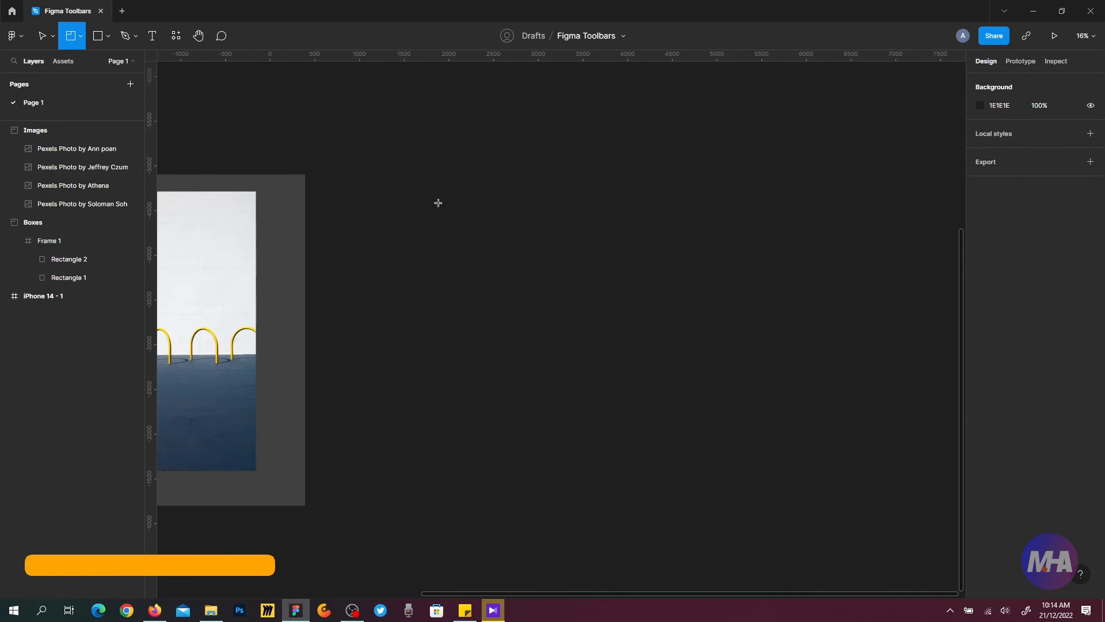
drag(616, 280, 767, 380)
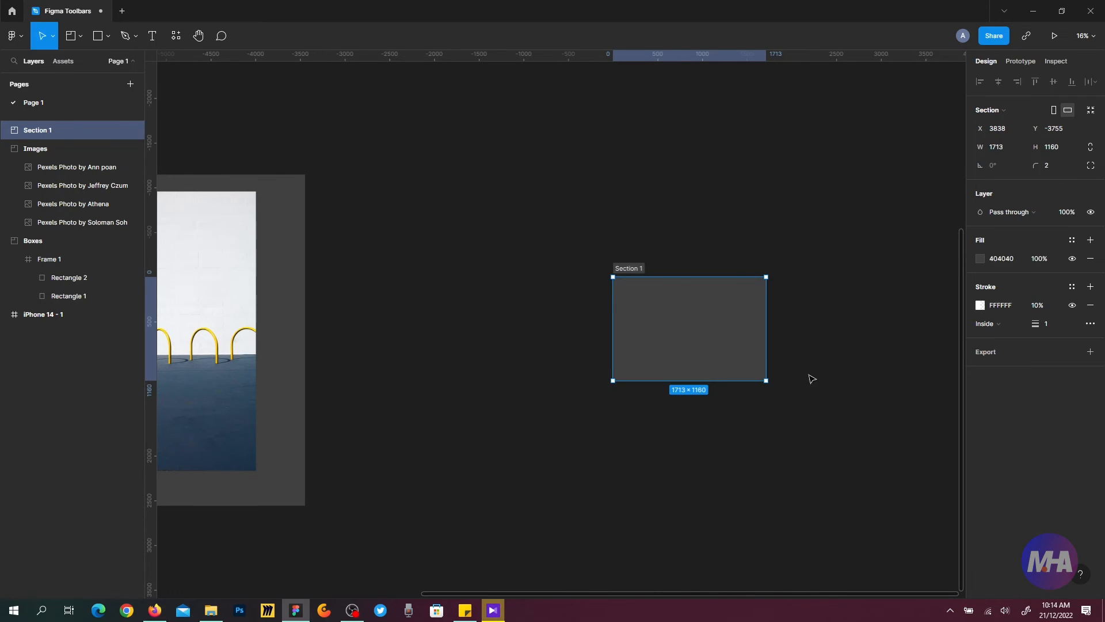
click(570, 243)
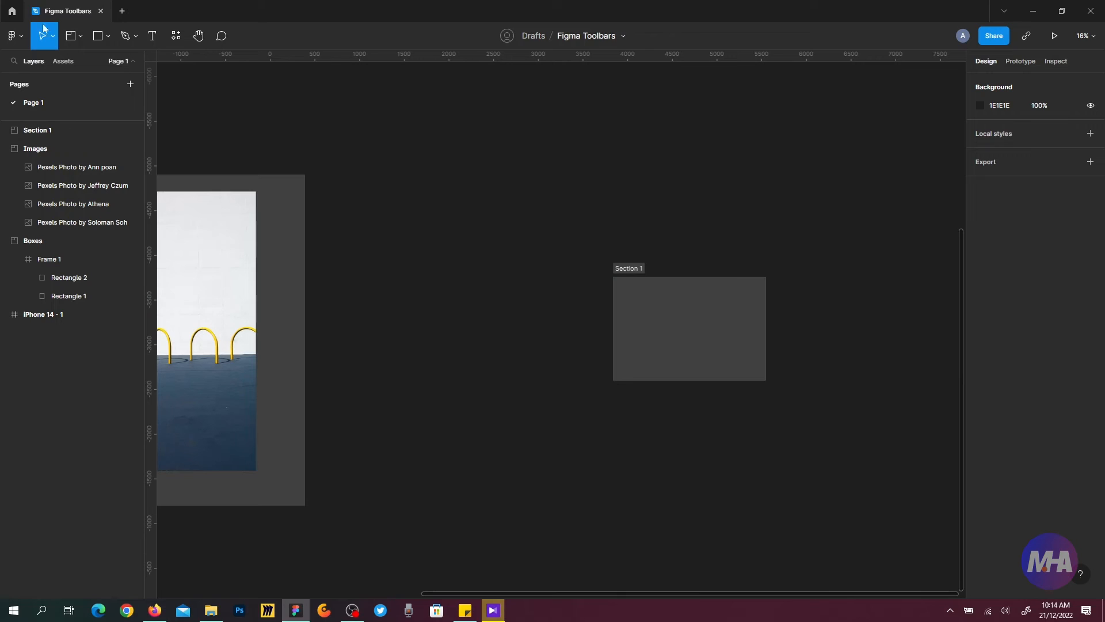
Draw a larger section about 3233 × 2505 px around the empty section to nest it inside
click(71, 36)
mouse_move(556, 219)
mouse_down()
mouse_move(845, 431)
mouse_move(845, 443)
mouse_up()
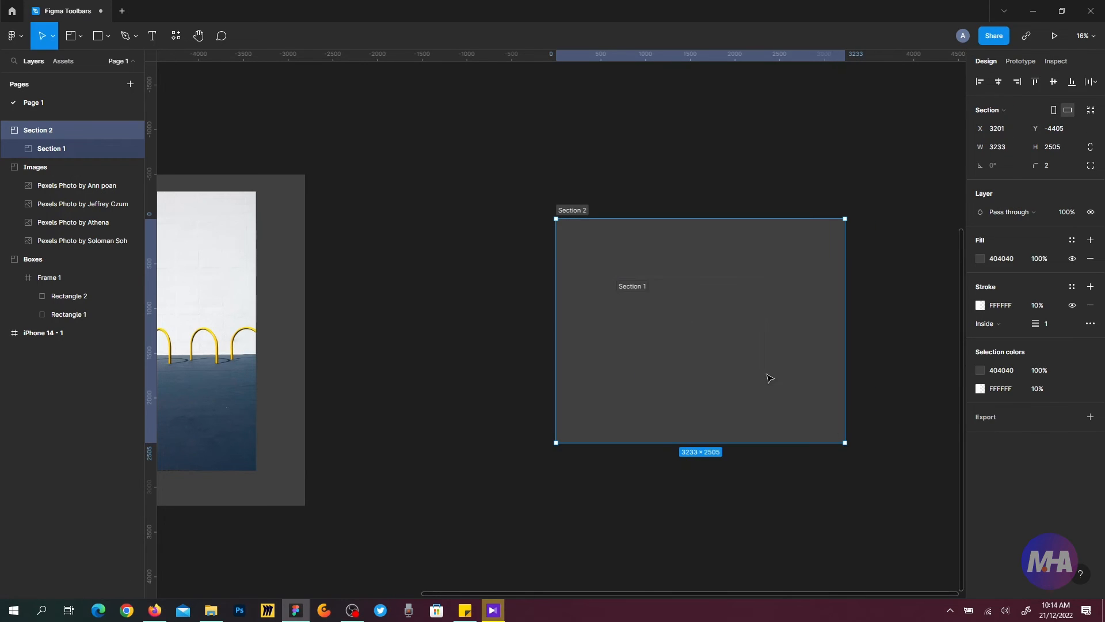
click(244, 97)
Draw a third section about 5249 × 3949 px enclosing the two nested sections
click(81, 35)
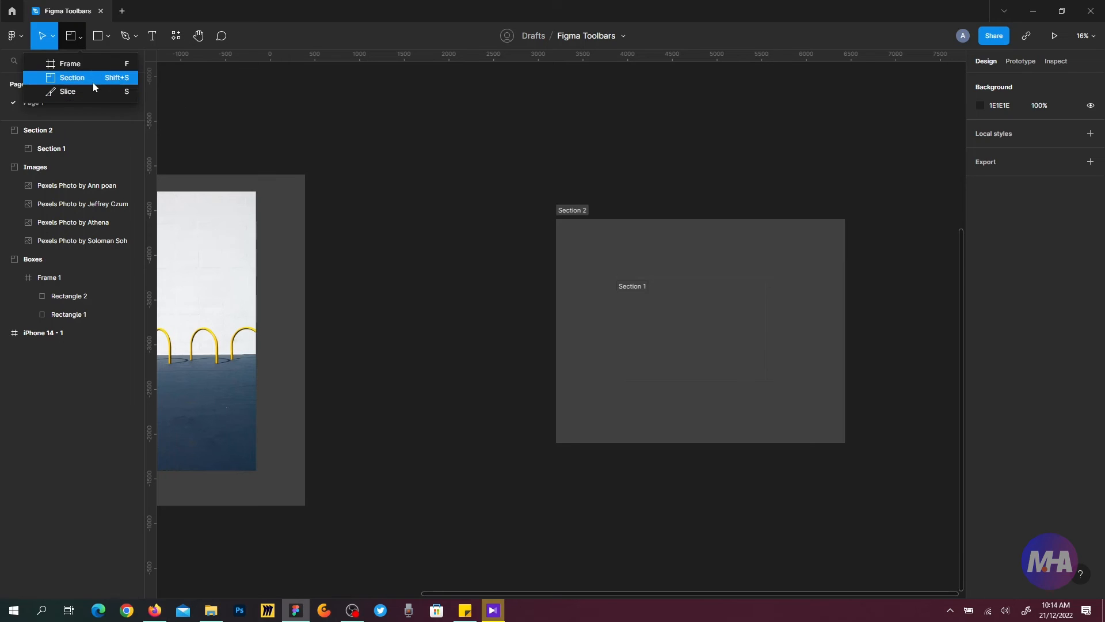
click(72, 77)
drag(459, 153, 929, 506)
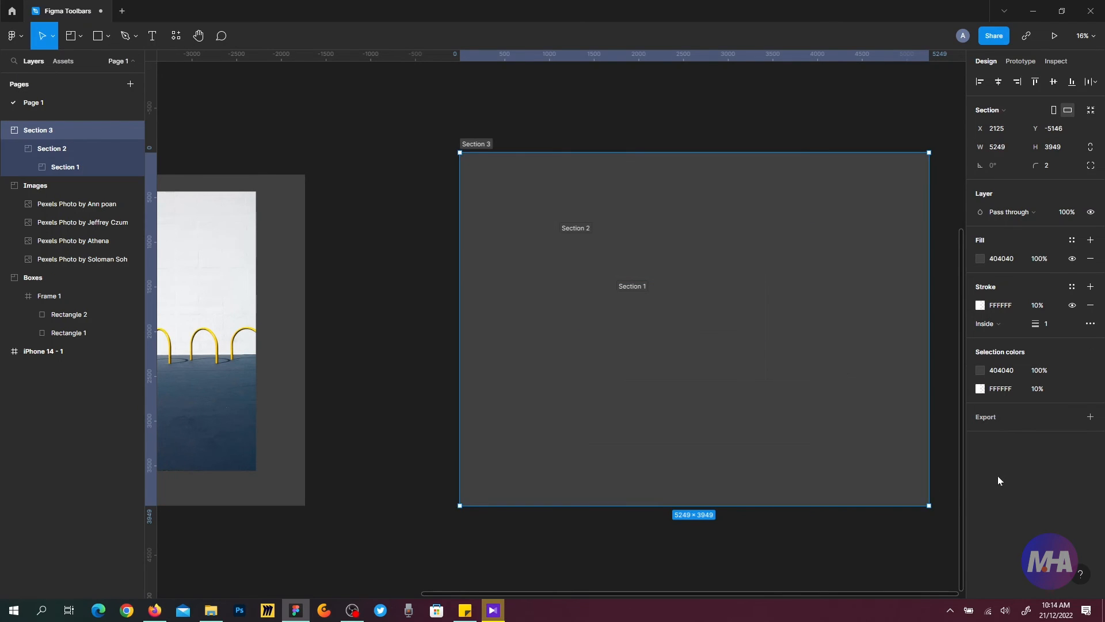
click(636, 135)
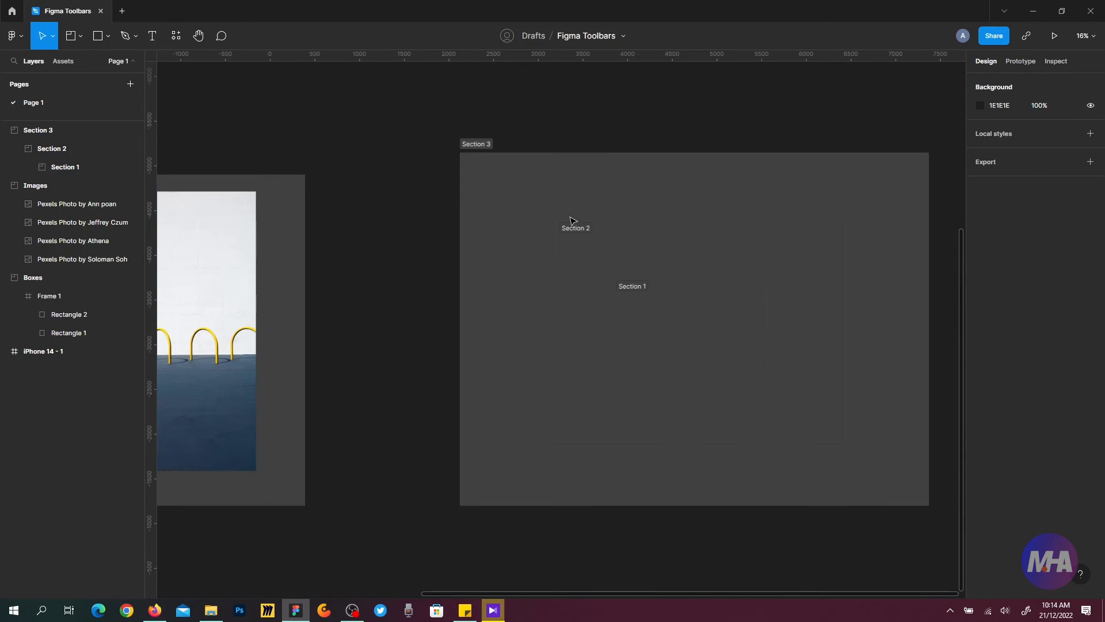
Set the fill of the middle section, Section 2, to red C64848
click(576, 228)
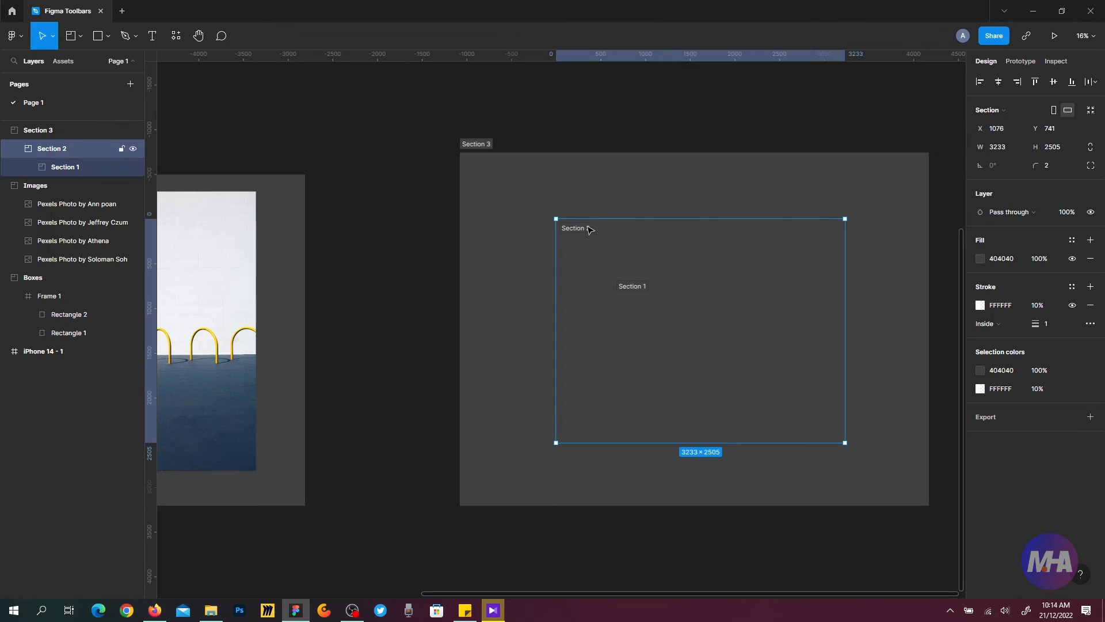
click(982, 261)
click(915, 306)
click(952, 256)
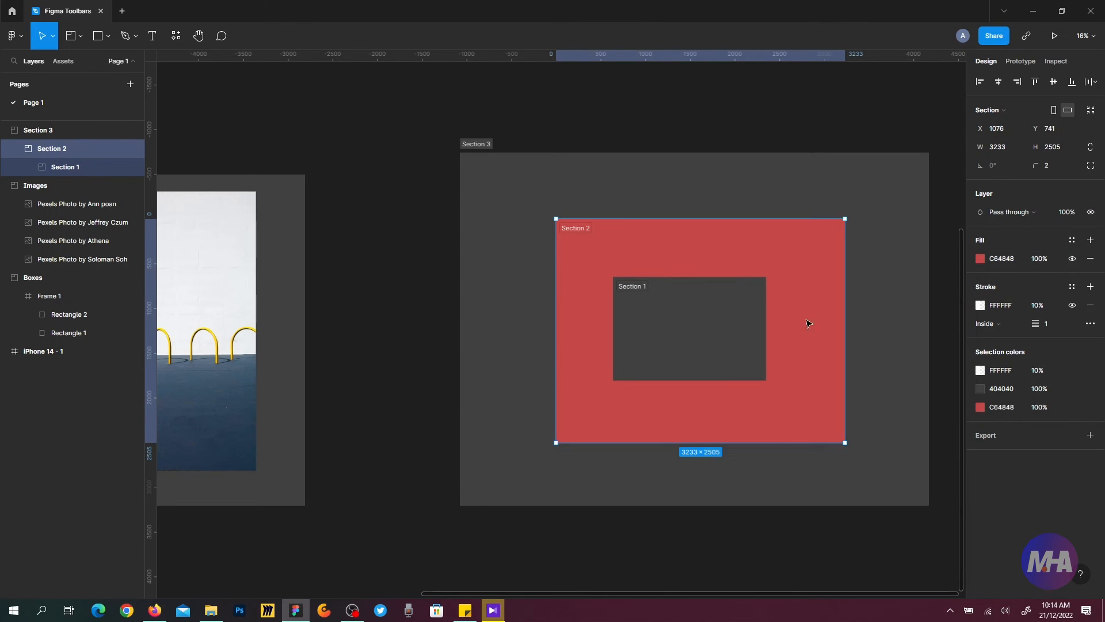
Set the fill of the innermost section, Section 1, to green 3CC362
click(647, 297)
click(980, 259)
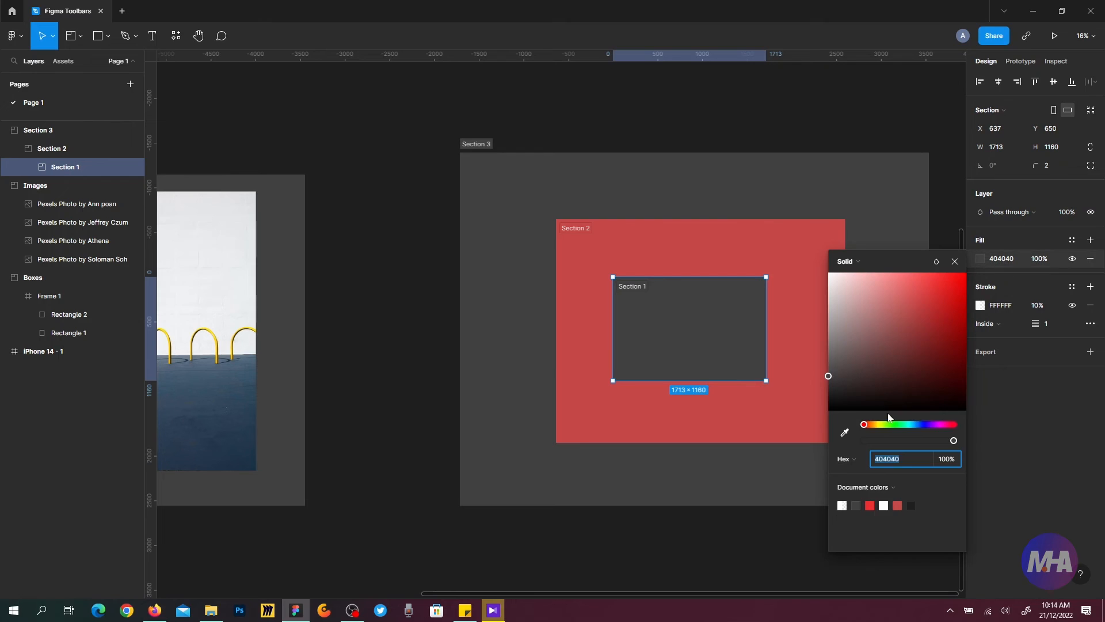
click(898, 424)
click(924, 305)
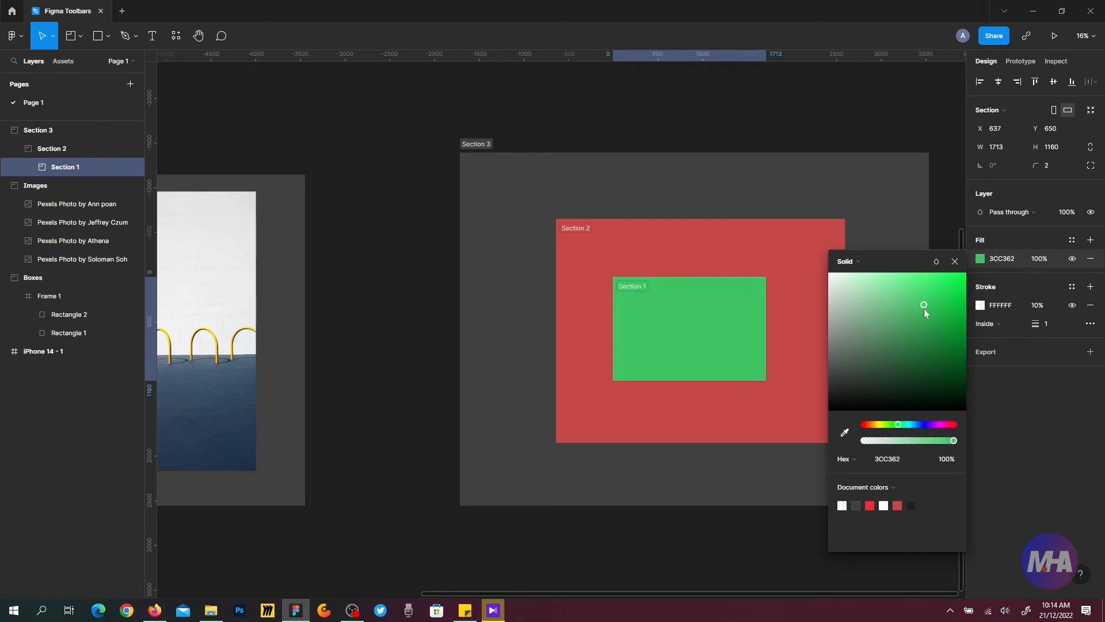
click(954, 261)
Move Section 2 up and left inside Section 3, and move Section 1 to about X 1146, Y 1094 inside Section 2
click(567, 228)
drag(711, 275, 641, 243)
click(654, 303)
drag(654, 303, 689, 335)
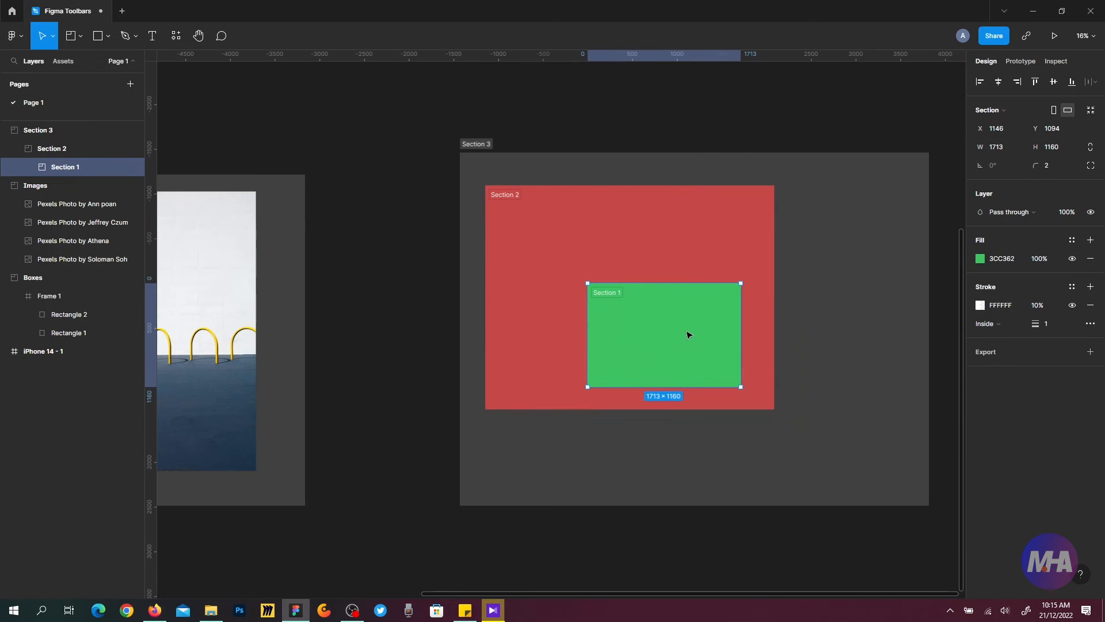
Move Section 3 with its nested sections left, closer to the Images section
click(443, 133)
drag(474, 143, 368, 143)
click(453, 113)
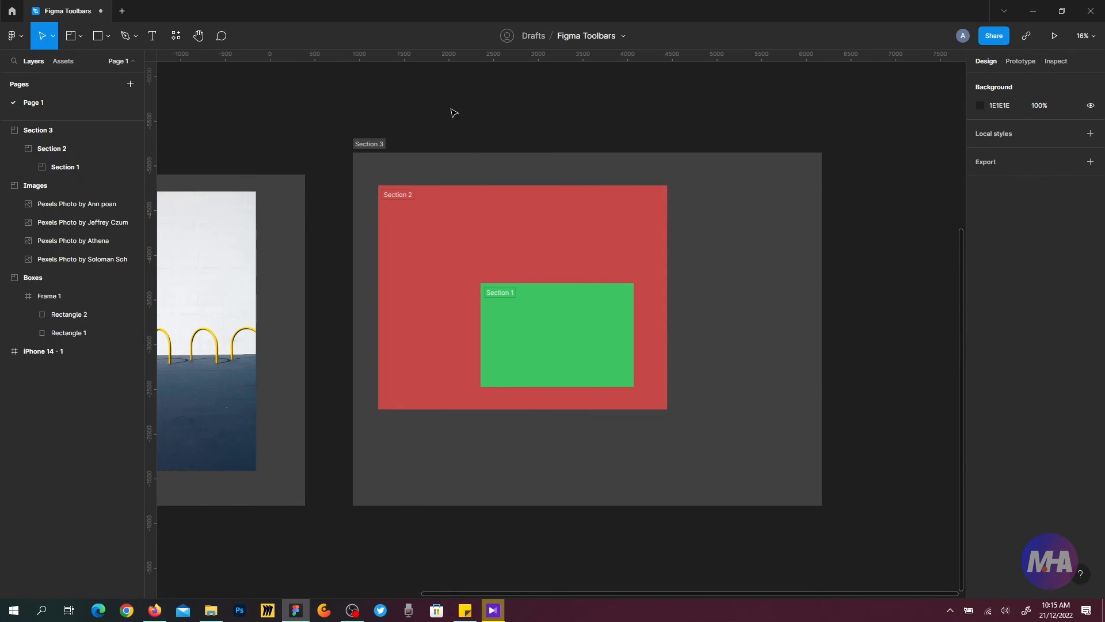